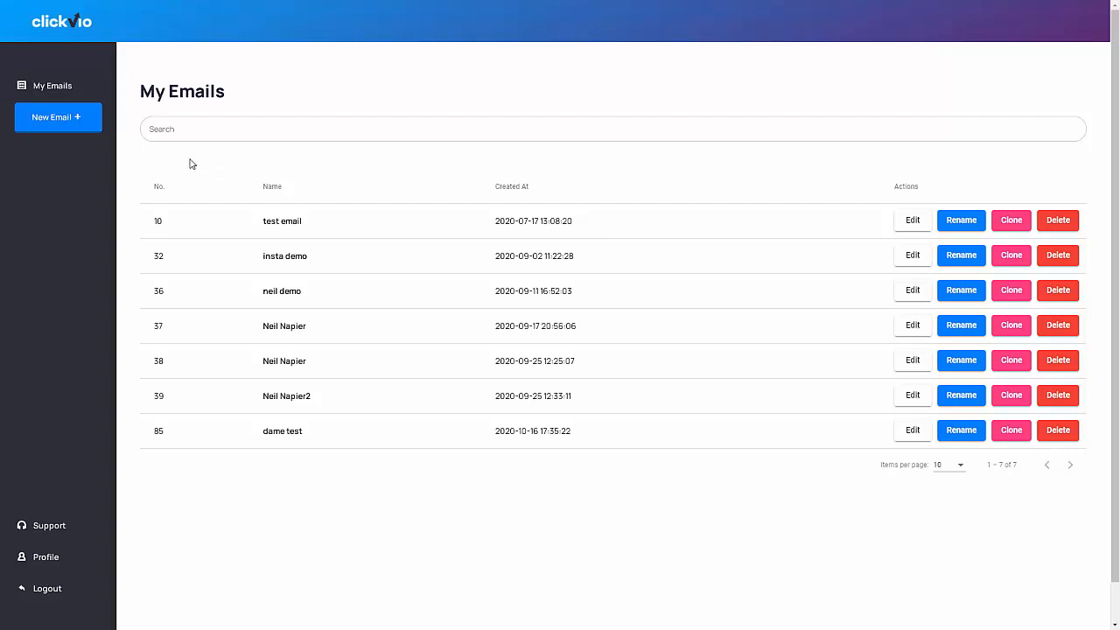
# Step: Create a new email named "Clickvio recommendation"
pyautogui.click(85, 128)
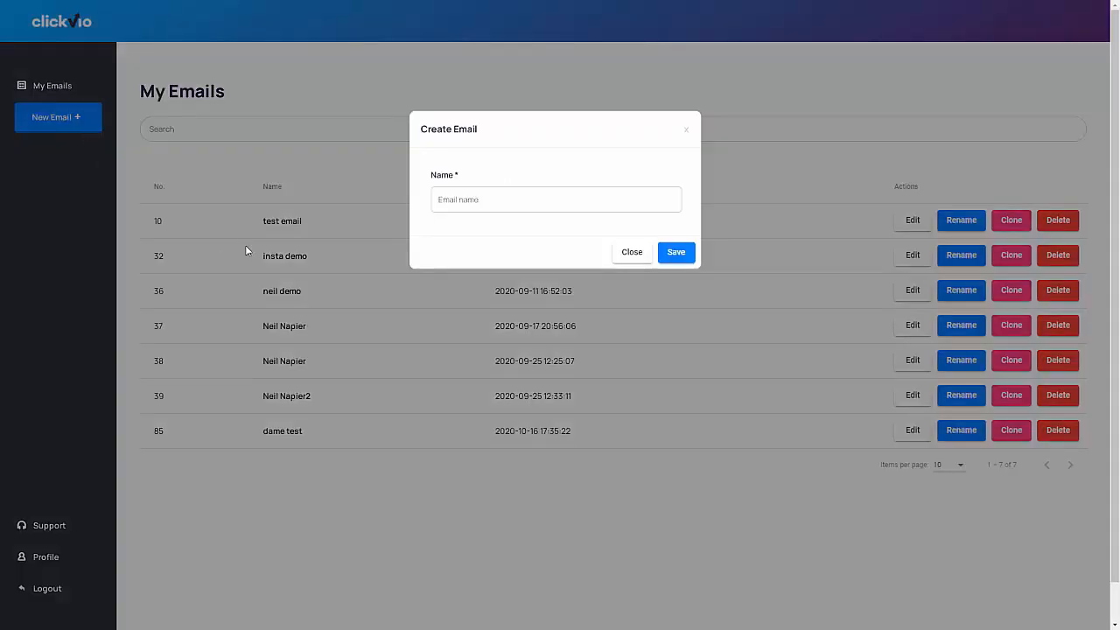
pyautogui.click(485, 200)
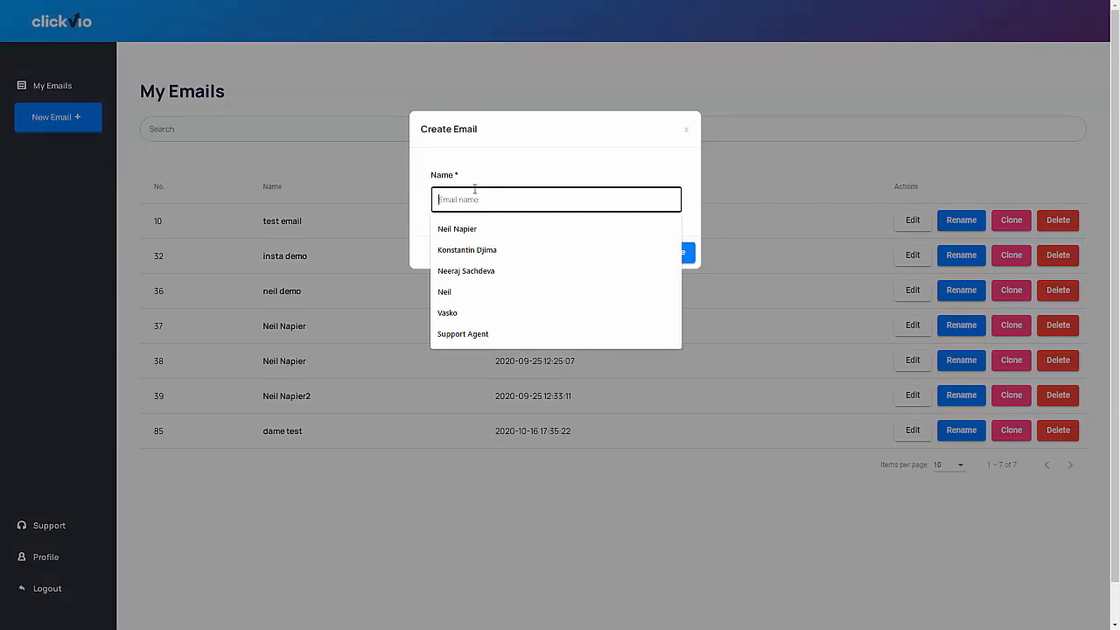
pyautogui.write('Cl')
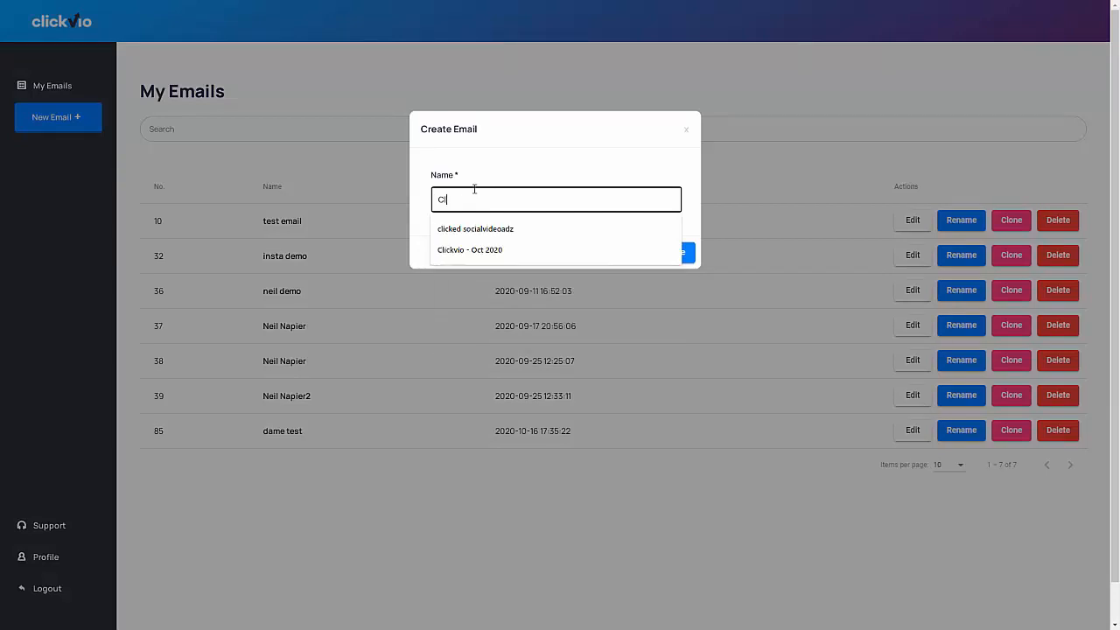
pyautogui.write('ickvio recommendation')
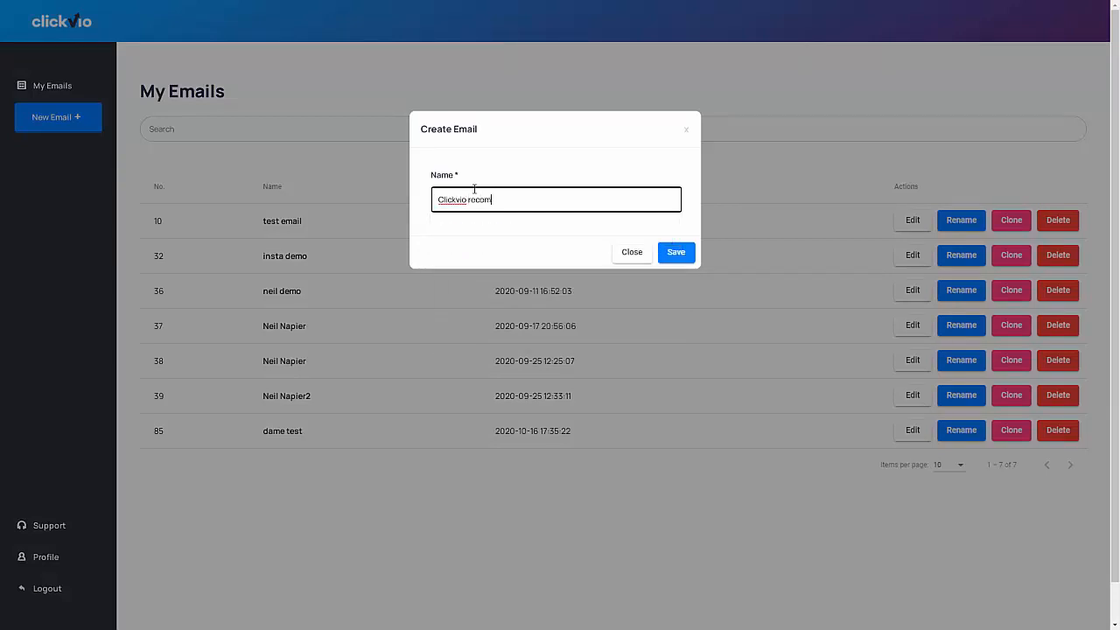
pyautogui.click(674, 258)
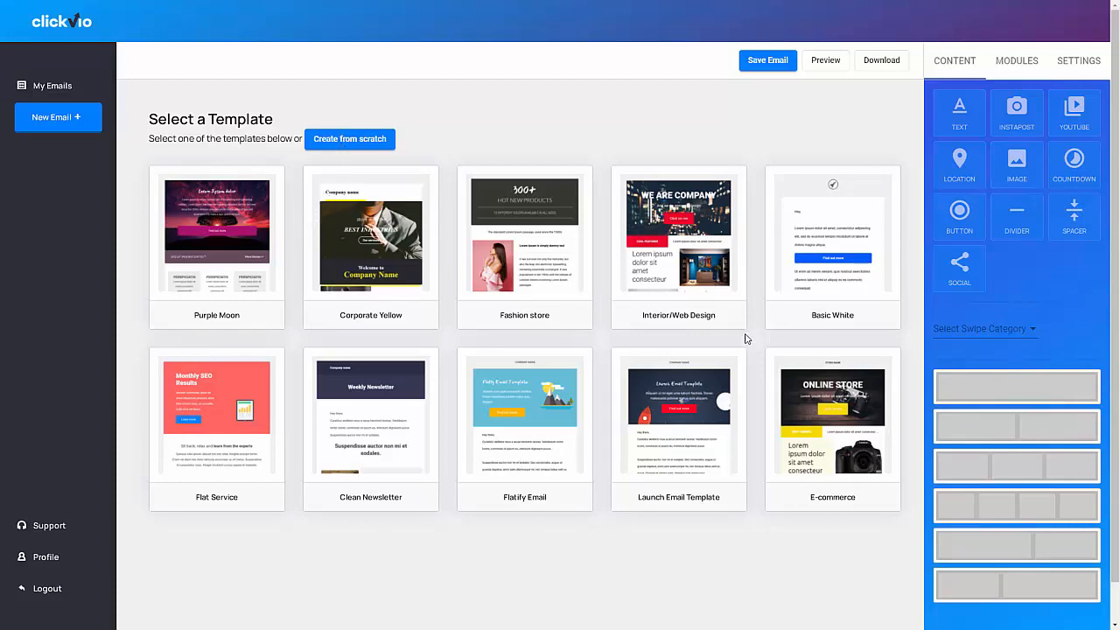
# Step: Start the email from the Basic White template and look over its layout
pyautogui.click(863, 283)
pyautogui.scroll(-3, 584, 378)
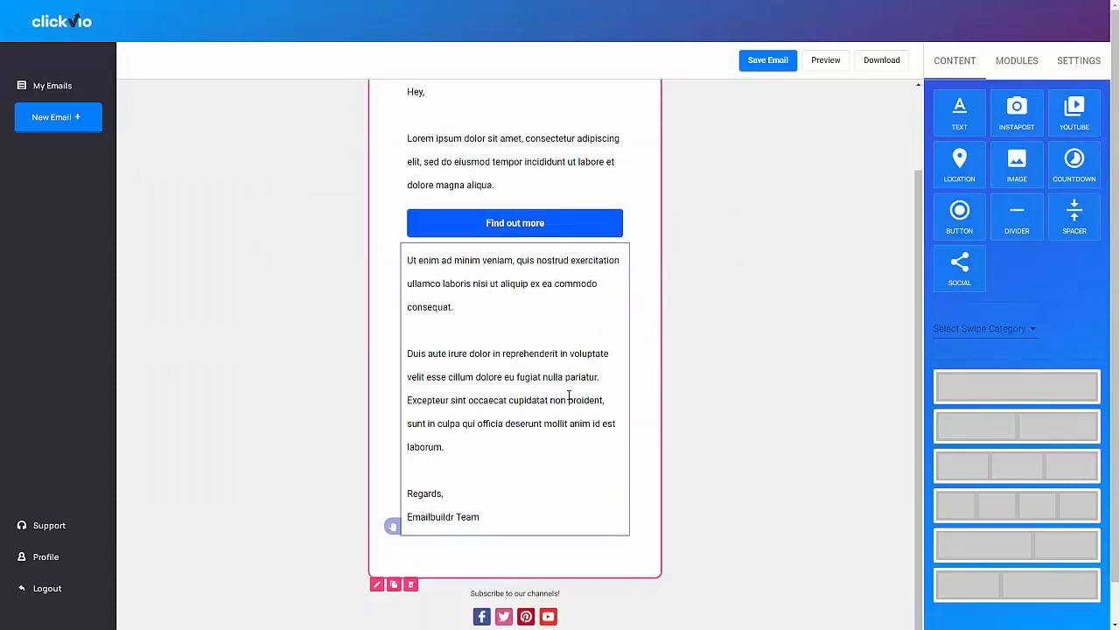
pyautogui.scroll(2, 567, 394)
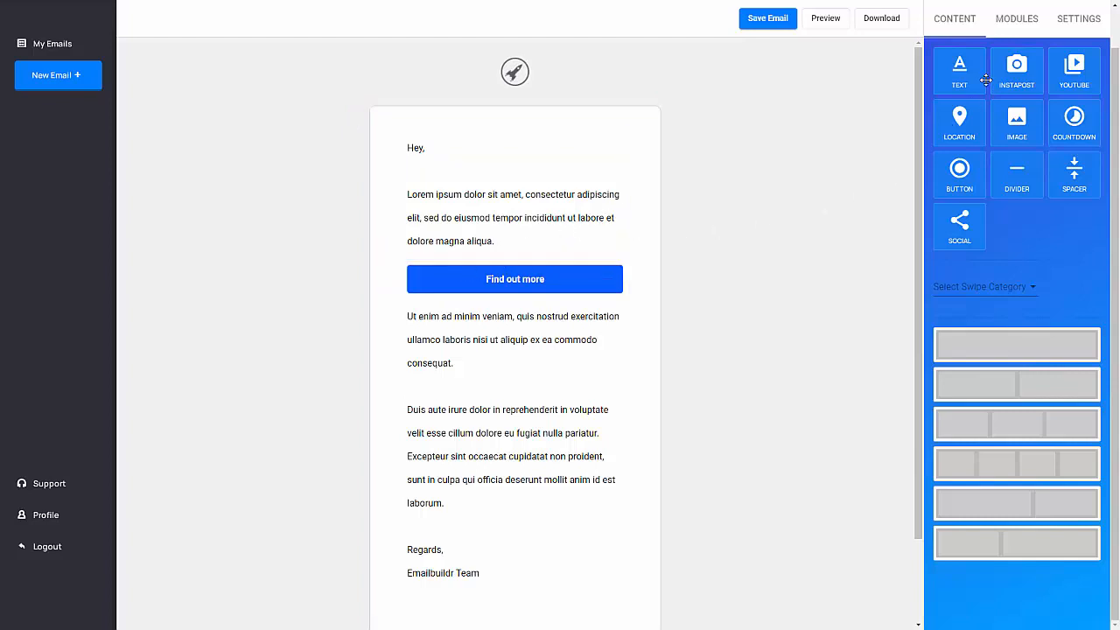
# Step: Try out a text block above the greeting, then delete it from the email
pyautogui.moveTo(959, 70); pyautogui.dragTo(483, 155)
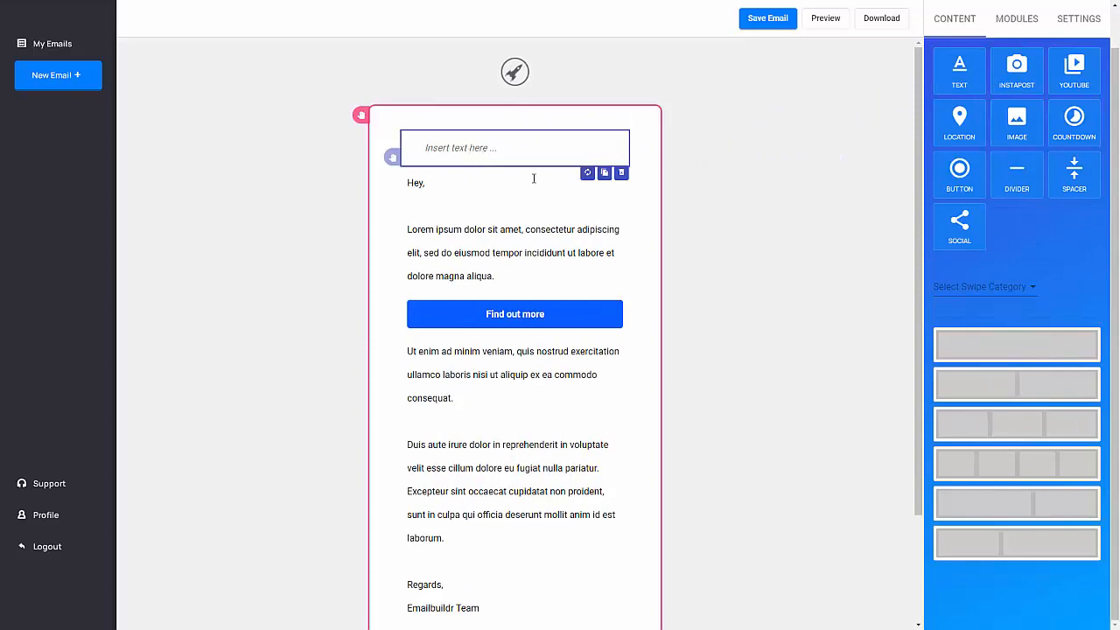
pyautogui.click(621, 172)
pyautogui.click(583, 337)
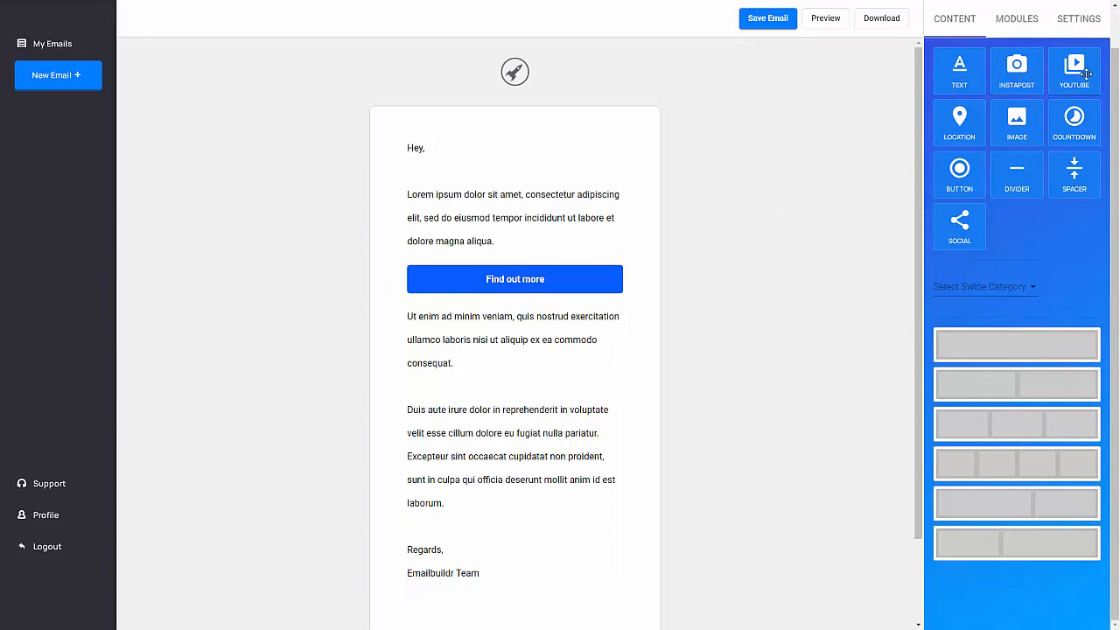
# Step: Try out a YouTube video block above the greeting, then remove it
pyautogui.moveTo(1082, 74); pyautogui.dragTo(613, 160)
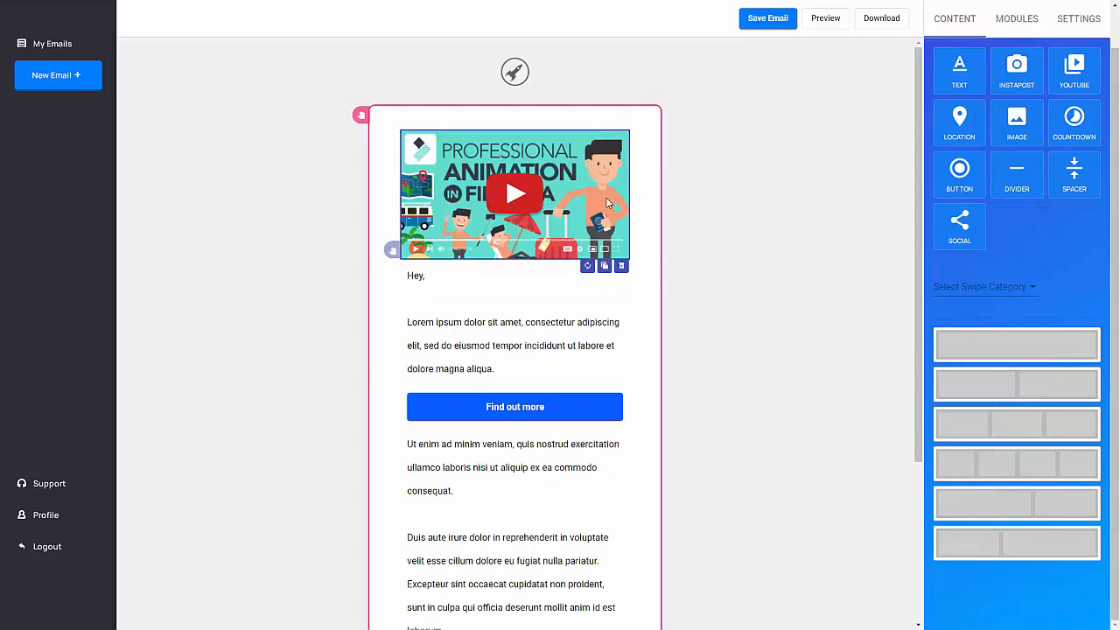
pyautogui.click(621, 265)
pyautogui.click(582, 337)
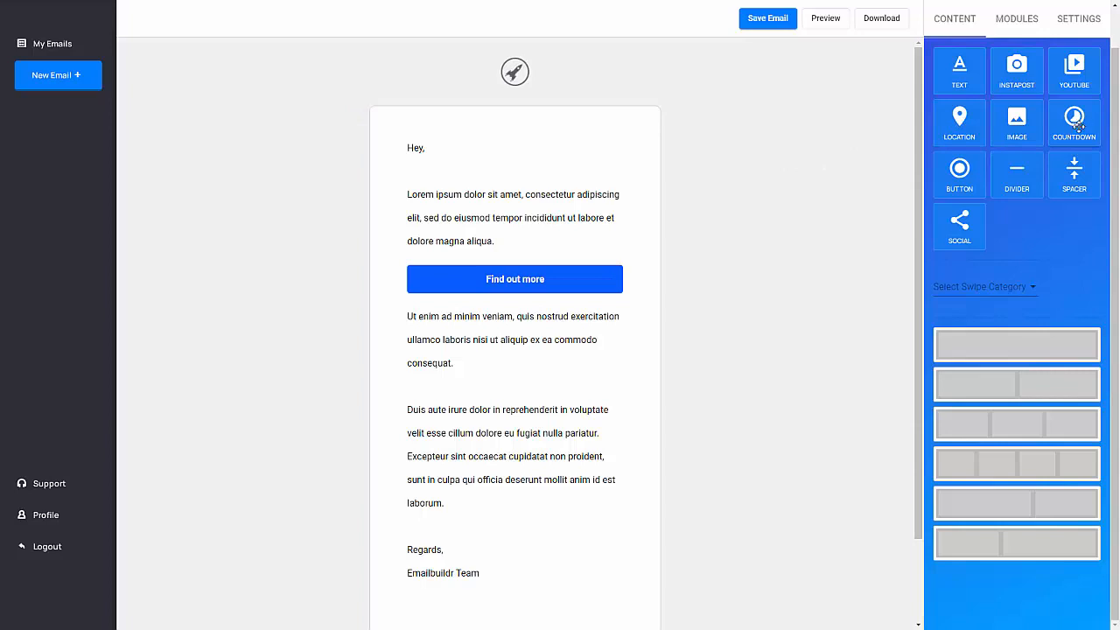
# Step: Insert a countdown timer into the email and move it directly below the Find out more button
pyautogui.moveTo(1053, 129); pyautogui.dragTo(554, 223)
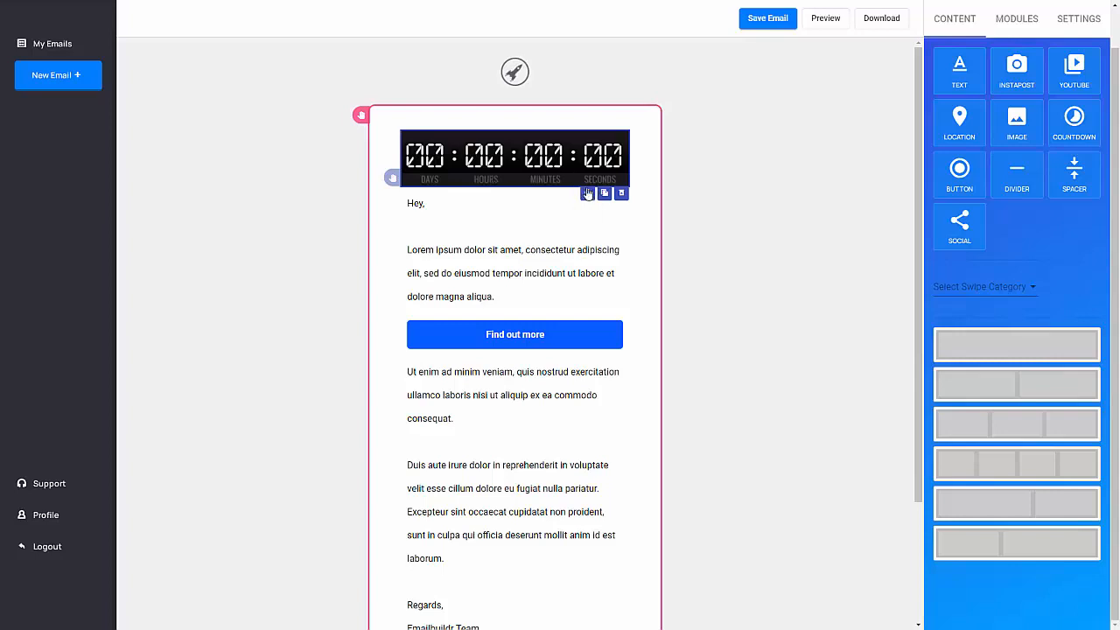
pyautogui.moveTo(570, 183); pyautogui.dragTo(608, 342)
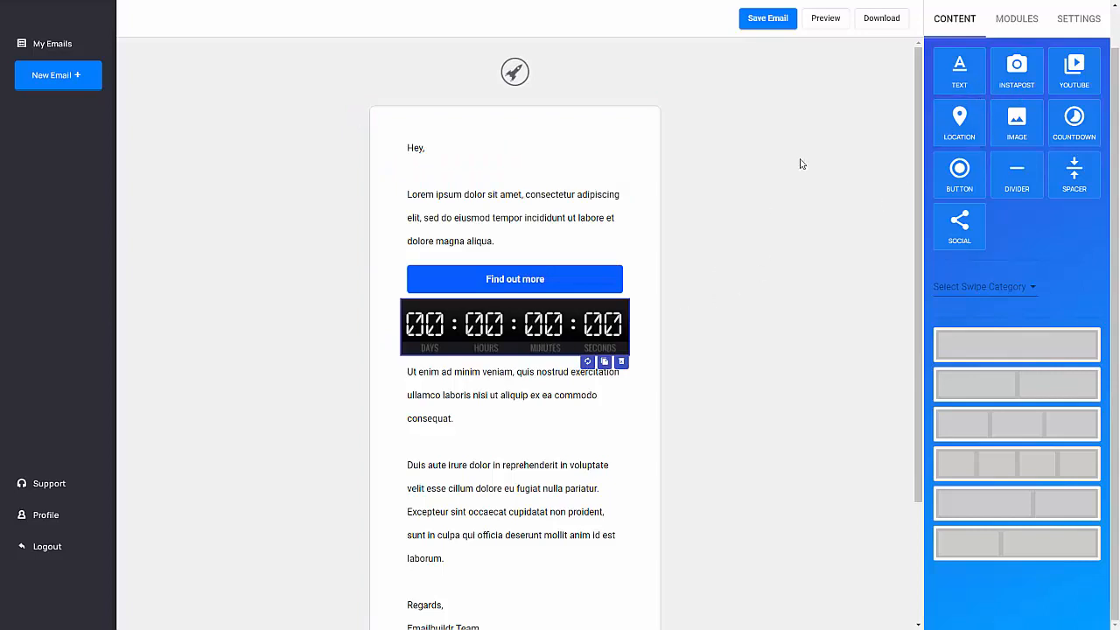
# Step: Review the countdown timer's date, size and attribute settings, and the text options of the Find out more button
pyautogui.click(1086, 19)
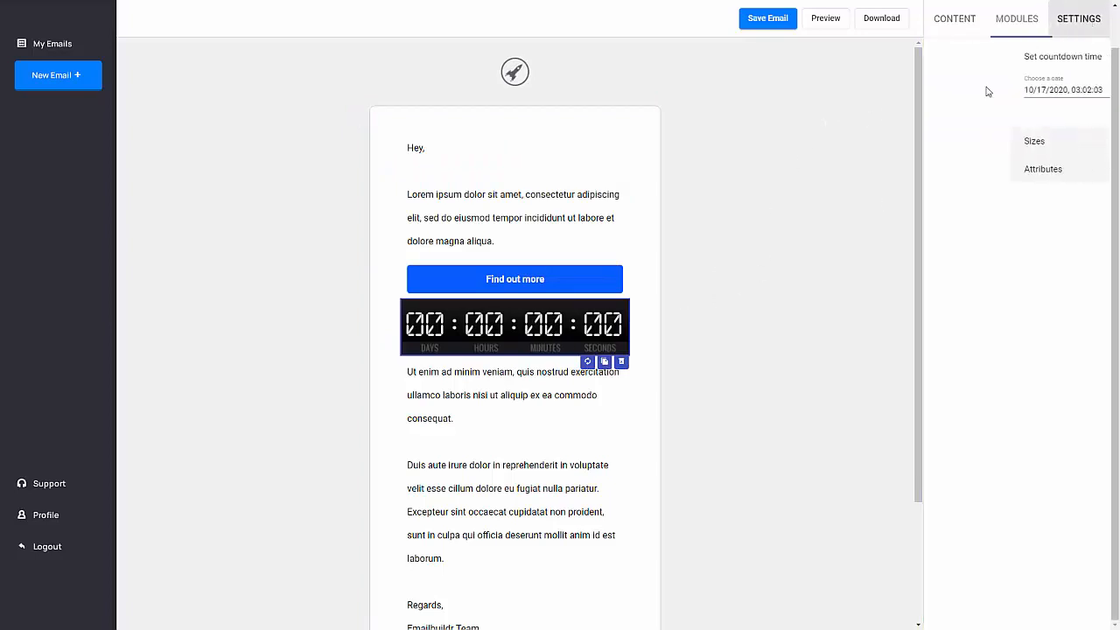
pyautogui.click(567, 281)
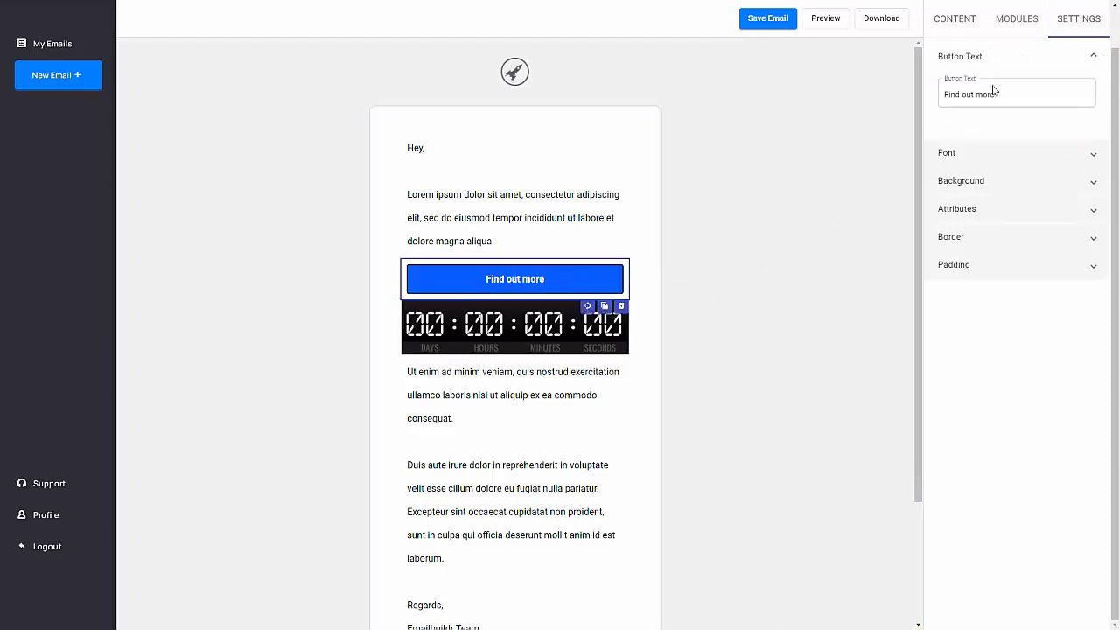
pyautogui.click(504, 346)
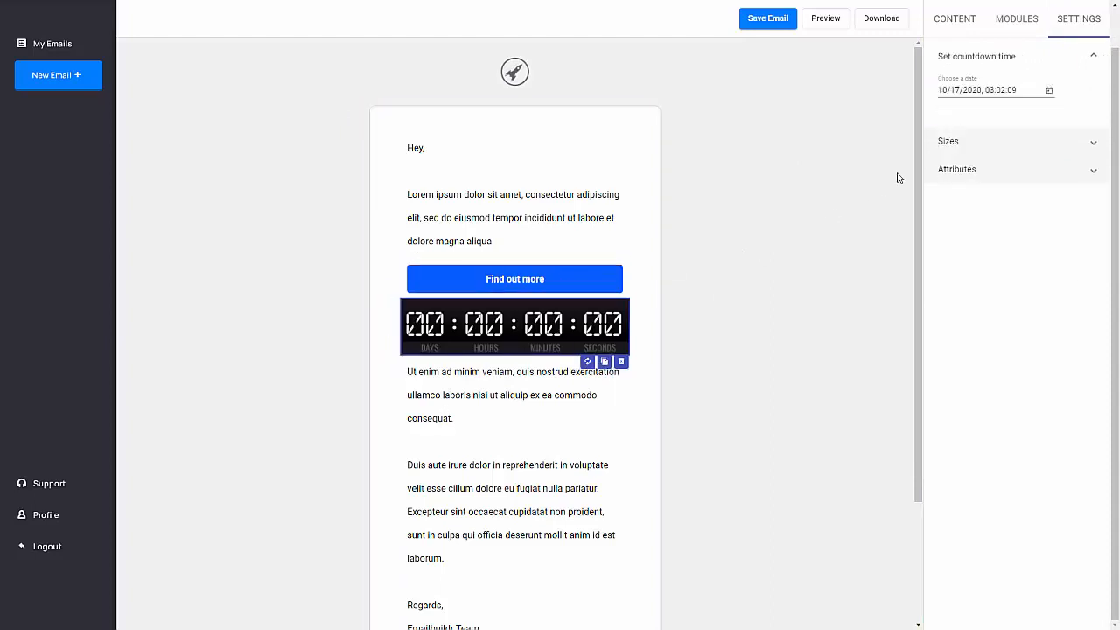
pyautogui.click(974, 87)
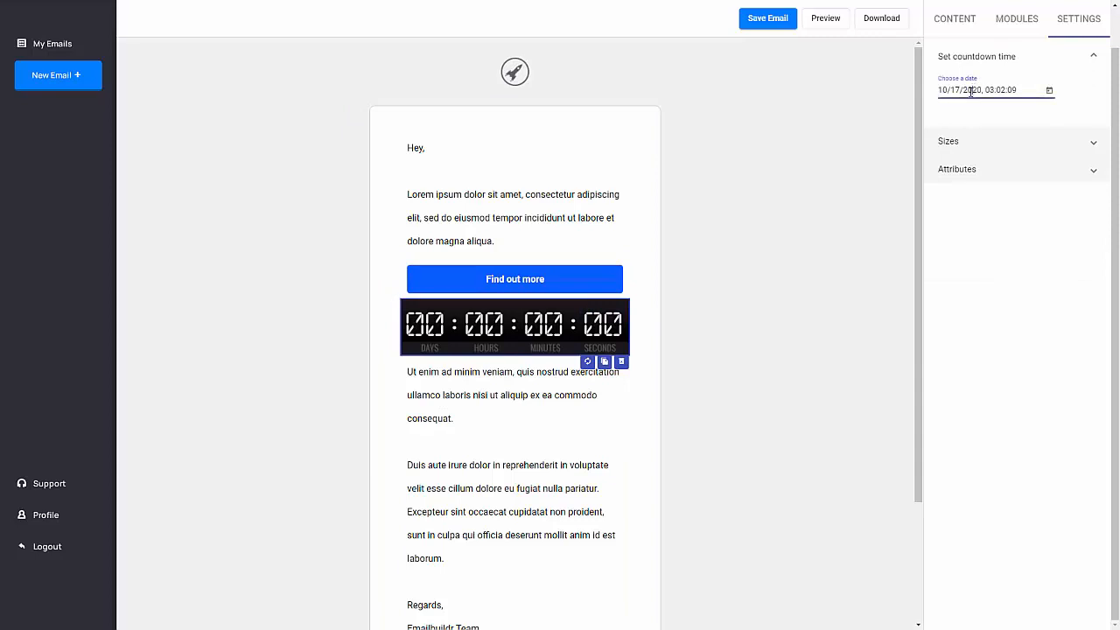
pyautogui.click(984, 145)
pyautogui.click(979, 237)
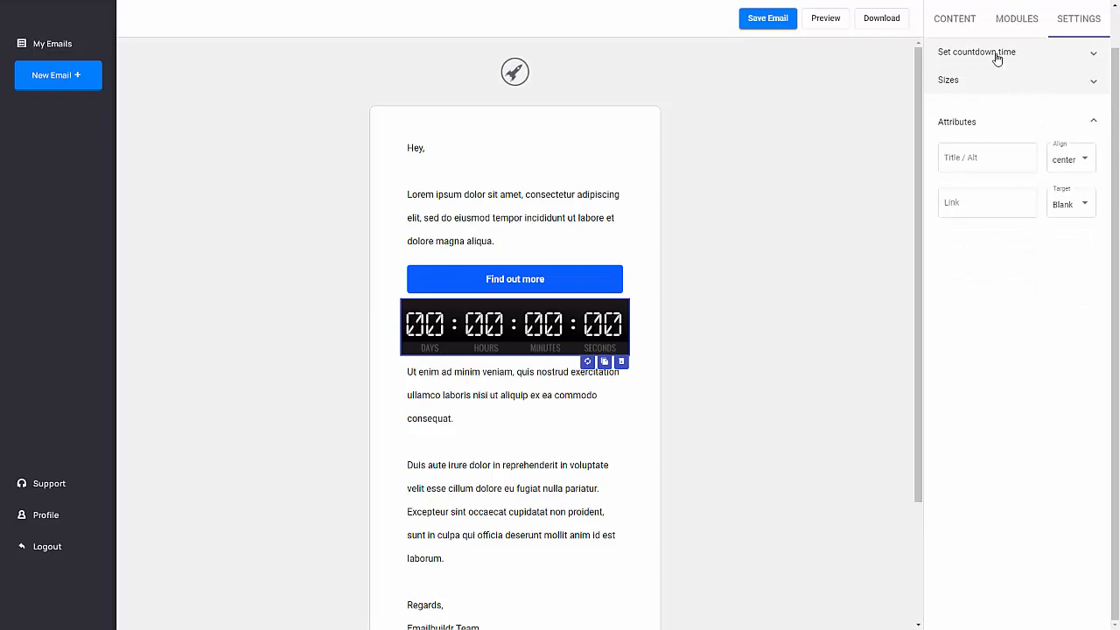
# Step: Move the countdown timer above the greeting, as the first block of the email body
pyautogui.click(971, 28)
pyautogui.moveTo(582, 326); pyautogui.dragTo(567, 137)
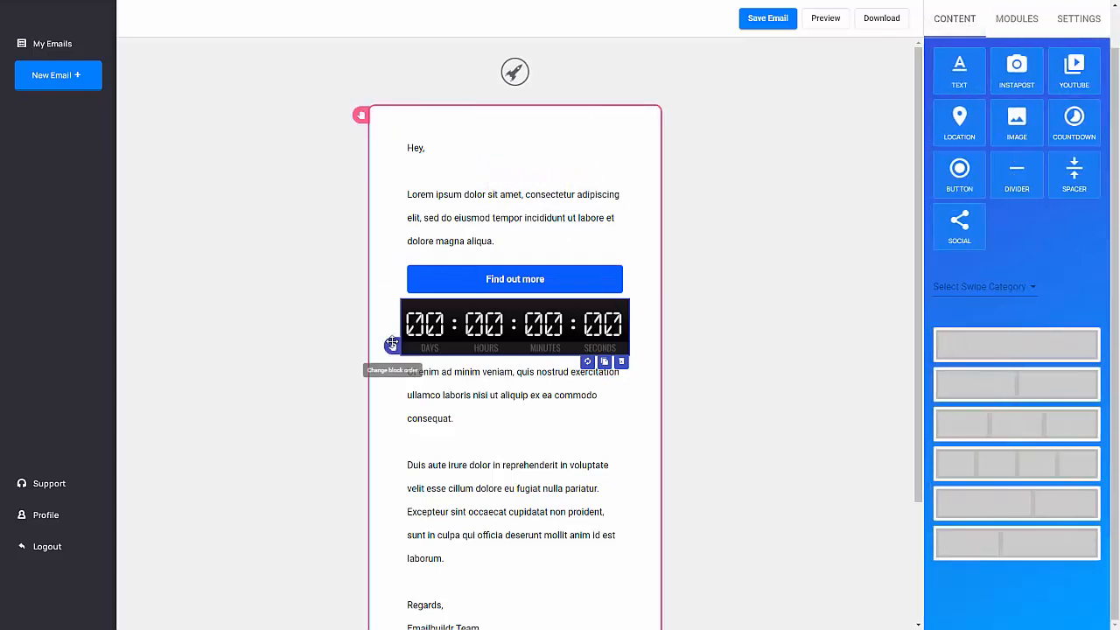
pyautogui.moveTo(391, 347); pyautogui.dragTo(395, 163)
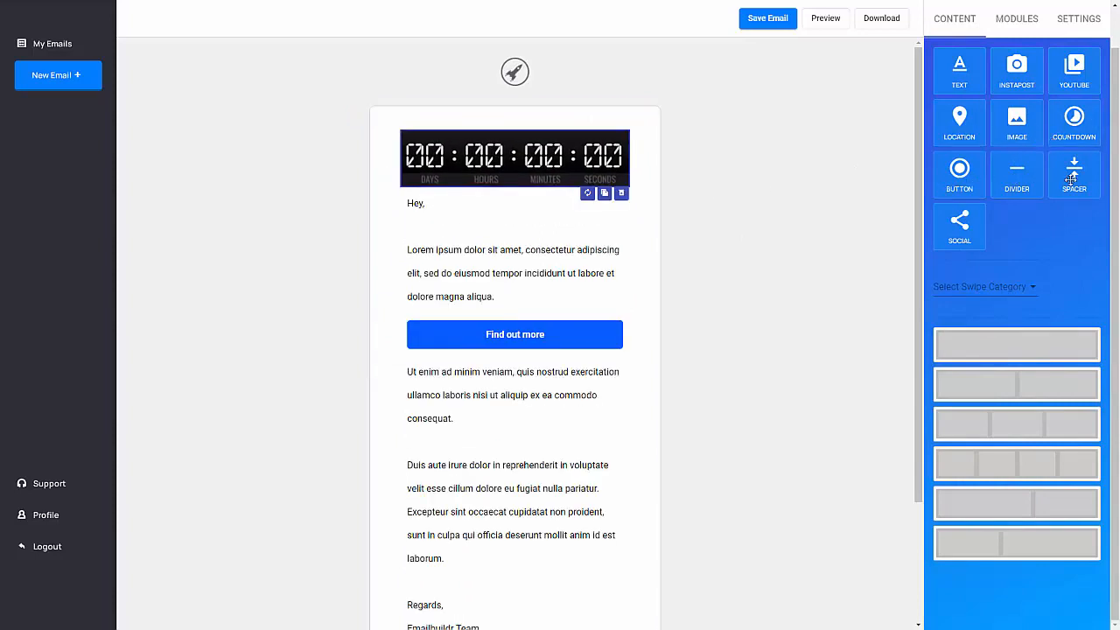
# Step: Insert a social block above the Find out more button and add the Facebook, Instagram and Pinterest networks to it
pyautogui.moveTo(962, 227); pyautogui.dragTo(518, 354)
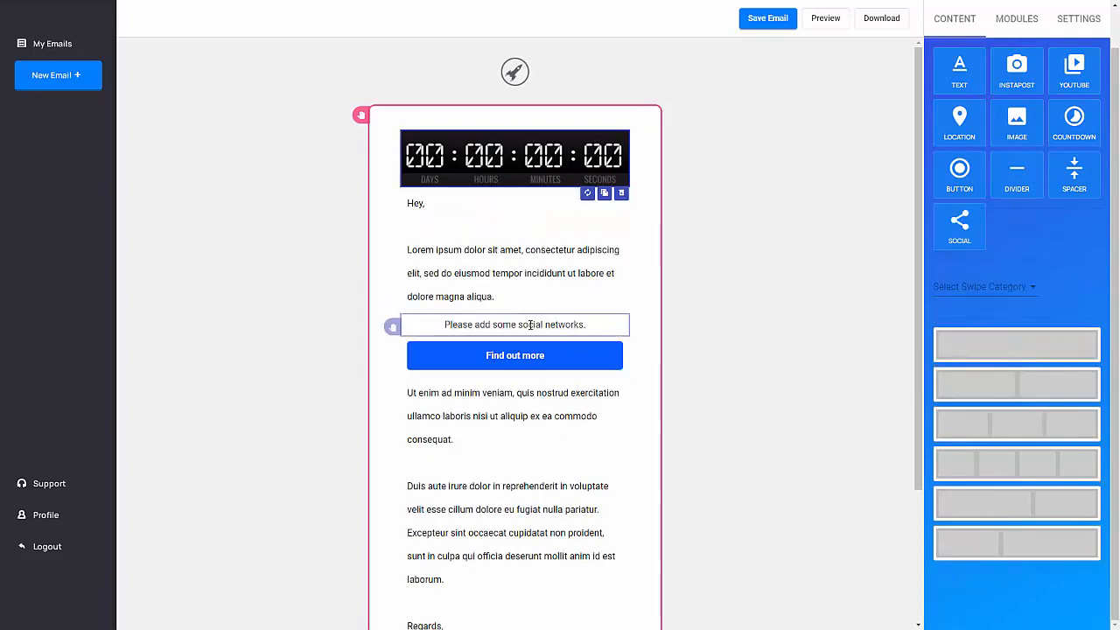
pyautogui.click(530, 325)
pyautogui.click(1084, 18)
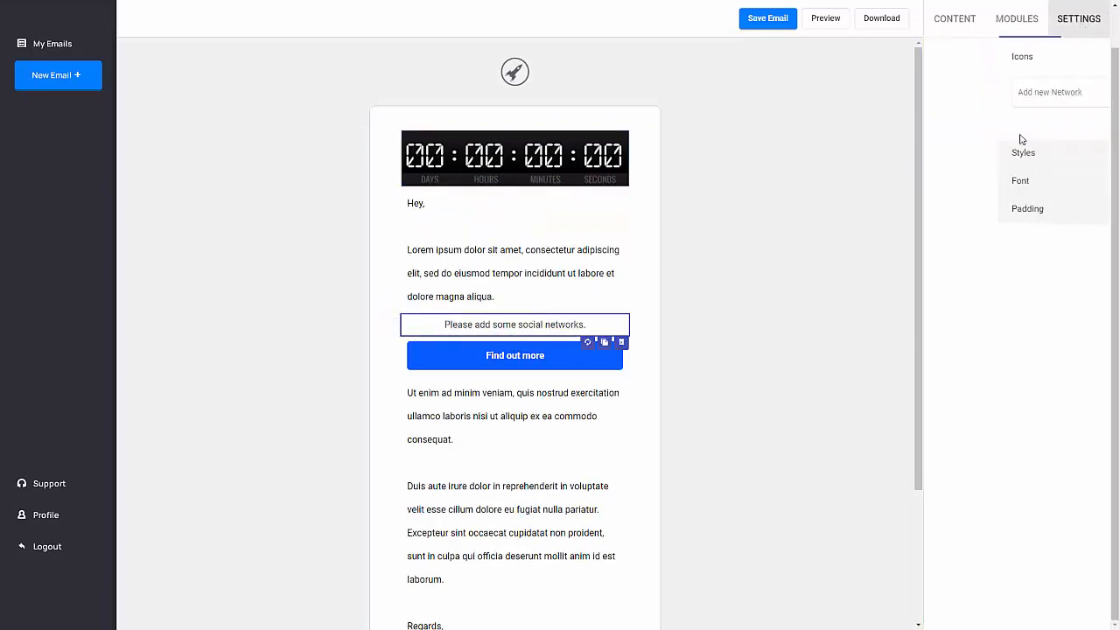
pyautogui.click(1018, 104)
pyautogui.click(1012, 138)
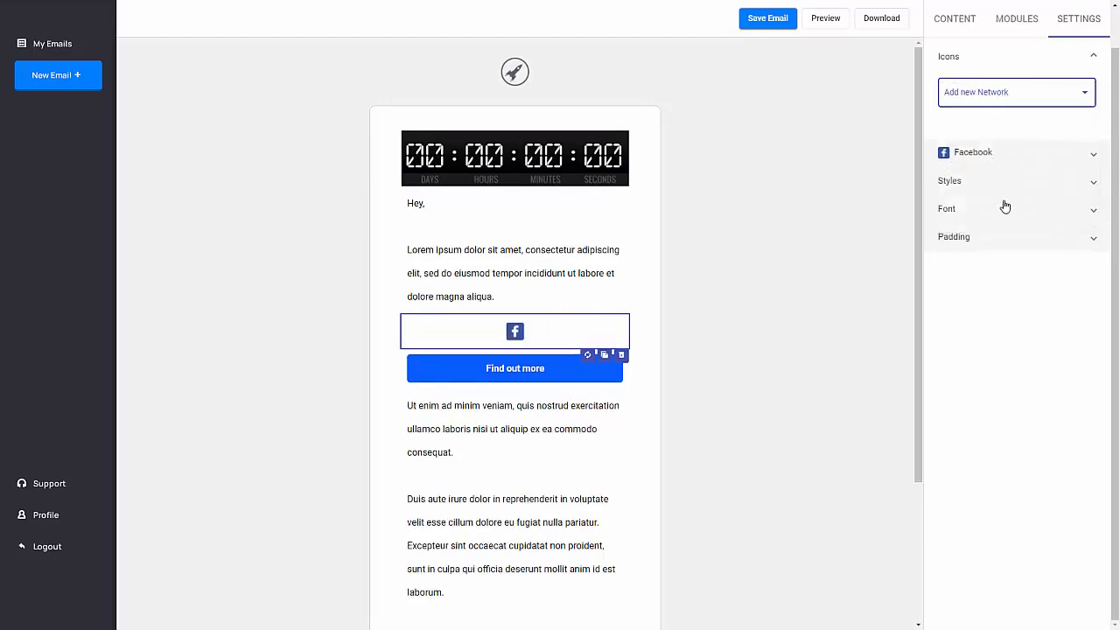
pyautogui.click(1047, 106)
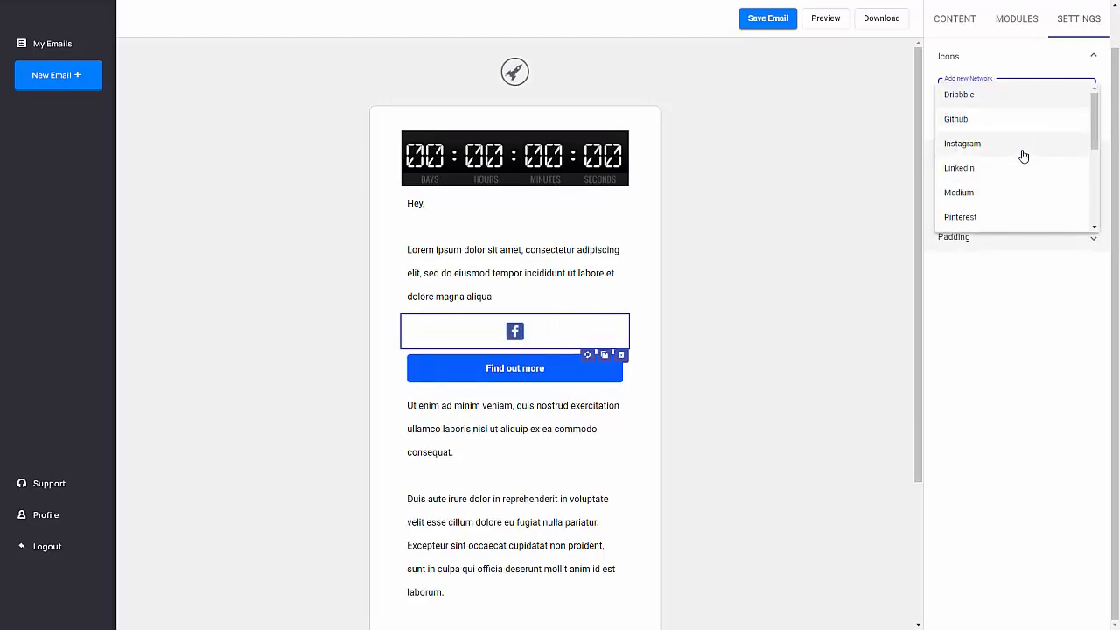
pyautogui.click(1021, 149)
pyautogui.click(1020, 101)
pyautogui.click(1011, 189)
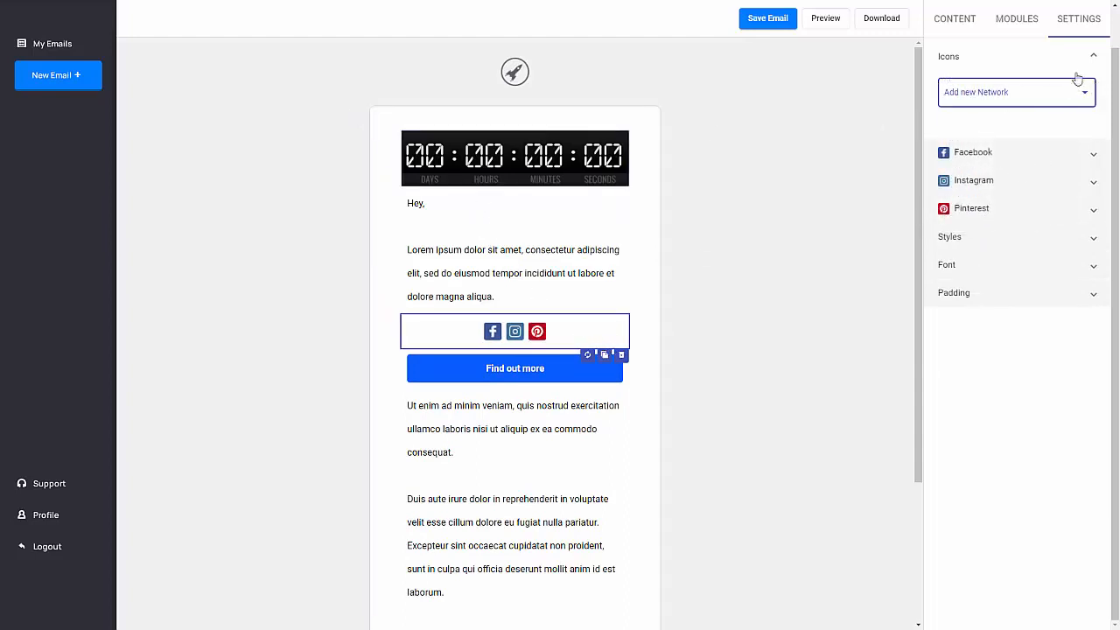
# Step: Load the "Beauty/Skin Care Lis..." swipe category to list its ready-made email texts
pyautogui.click(961, 25)
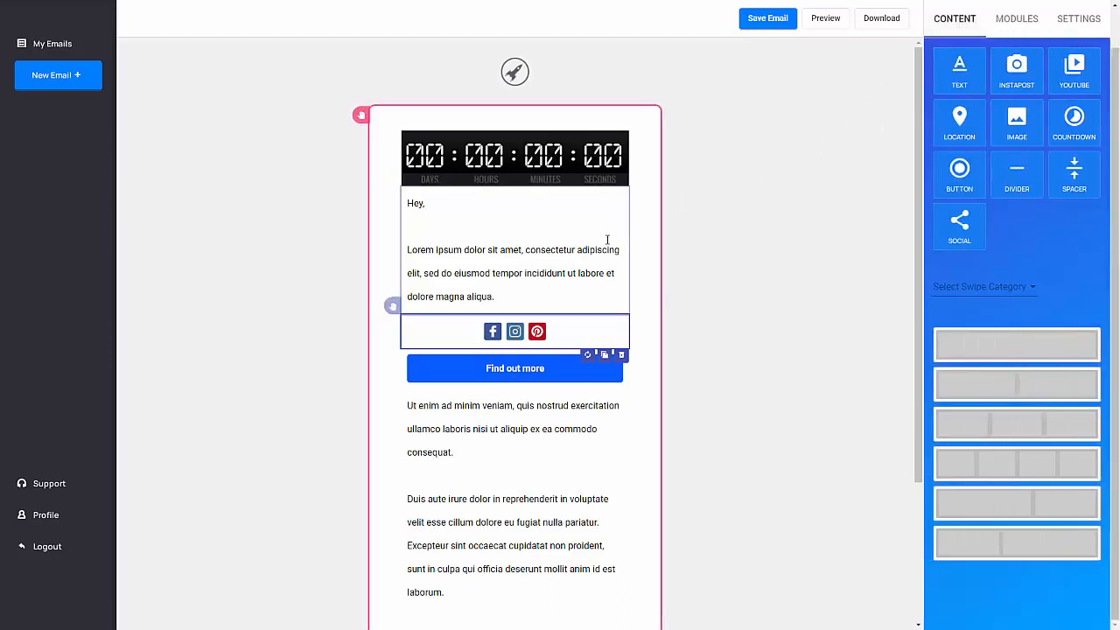
pyautogui.scroll(-3, 560, 430)
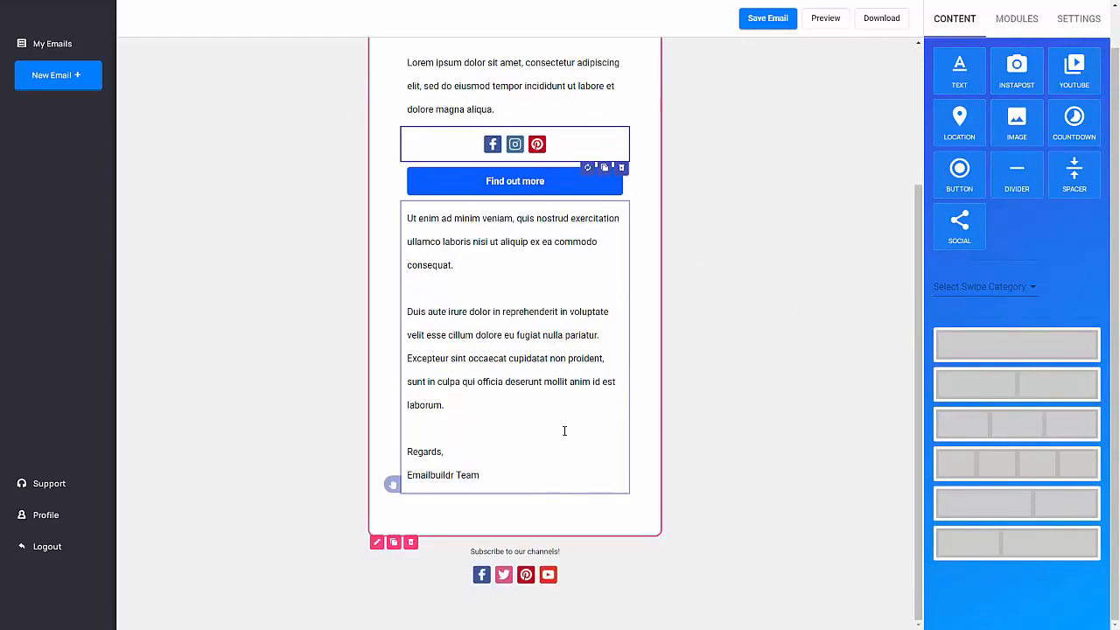
pyautogui.click(511, 347)
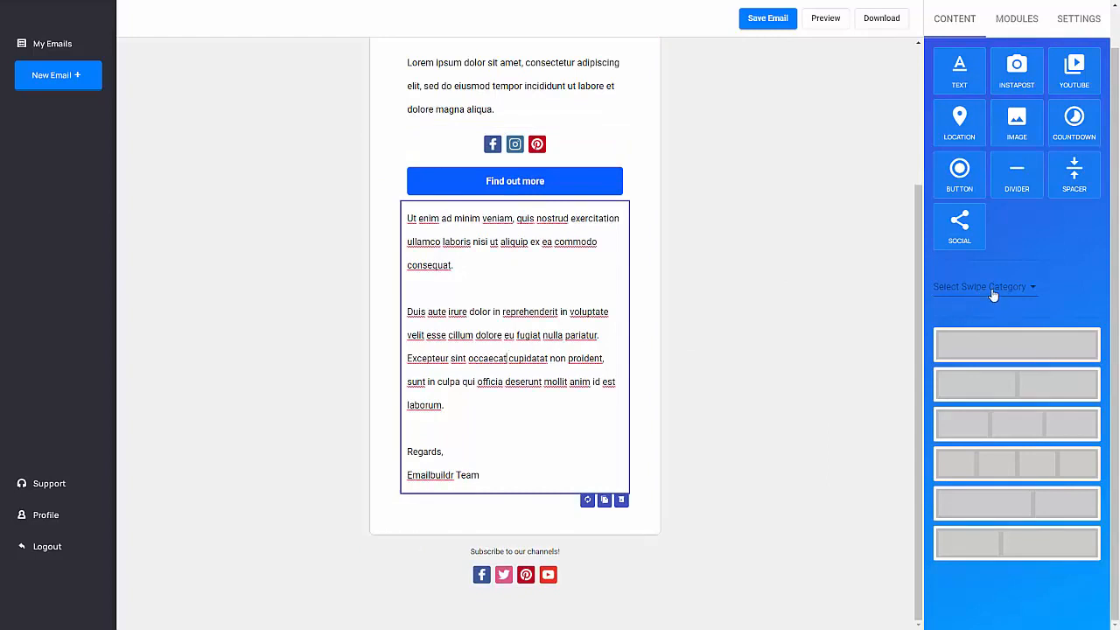
pyautogui.click(993, 295)
pyautogui.scroll(-5, 998, 337)
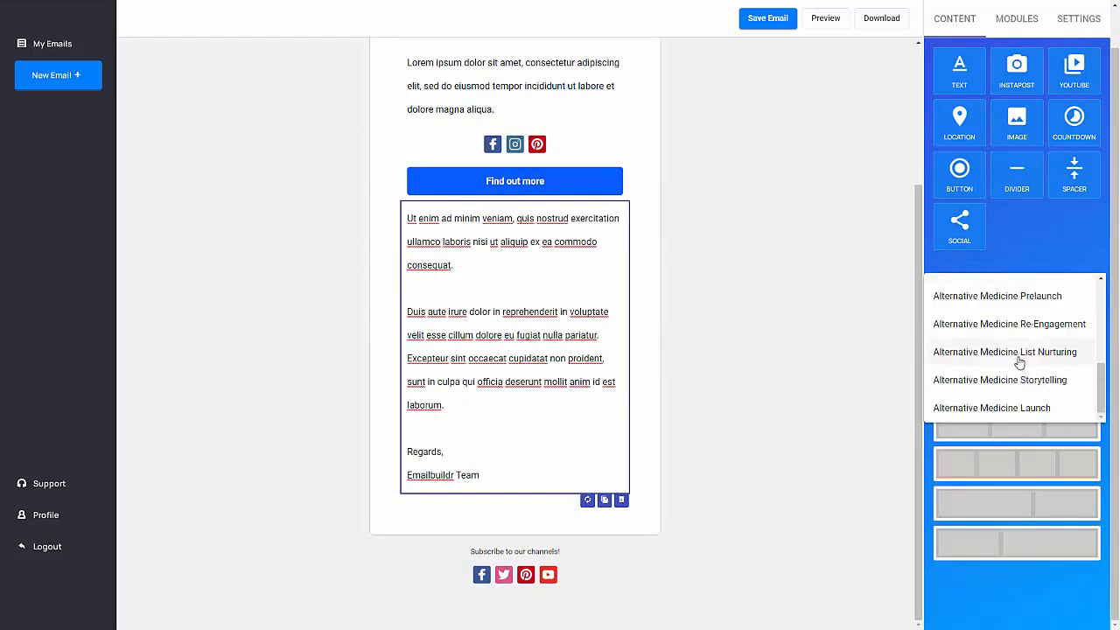
pyautogui.scroll(-2, 1013, 350)
pyautogui.click(1017, 350)
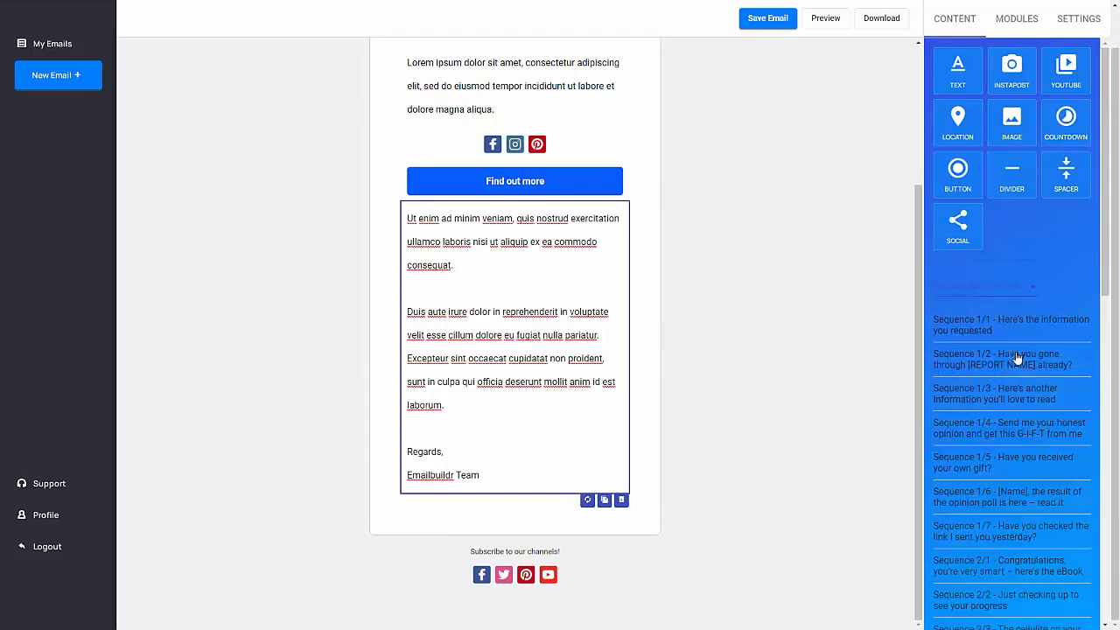
# Step: Insert the swipe "Sequence 1/3 - Here's another information you'll love to read" below the closing placeholder text
pyautogui.scroll(-4, 1024, 364)
pyautogui.scroll(-4, 1043, 389)
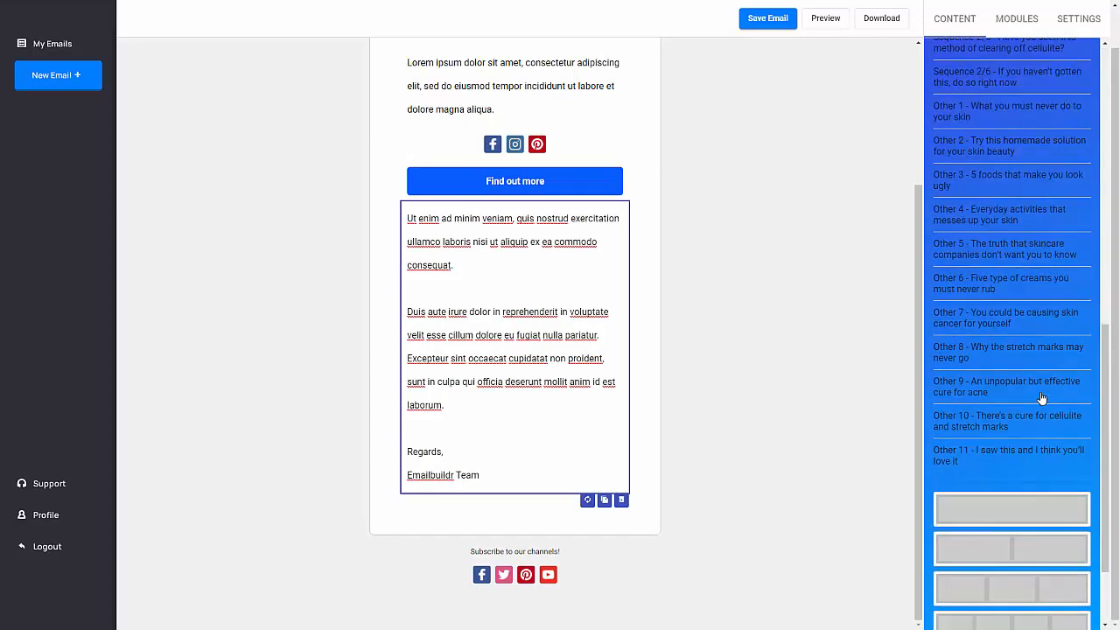
pyautogui.scroll(8, 1041, 398)
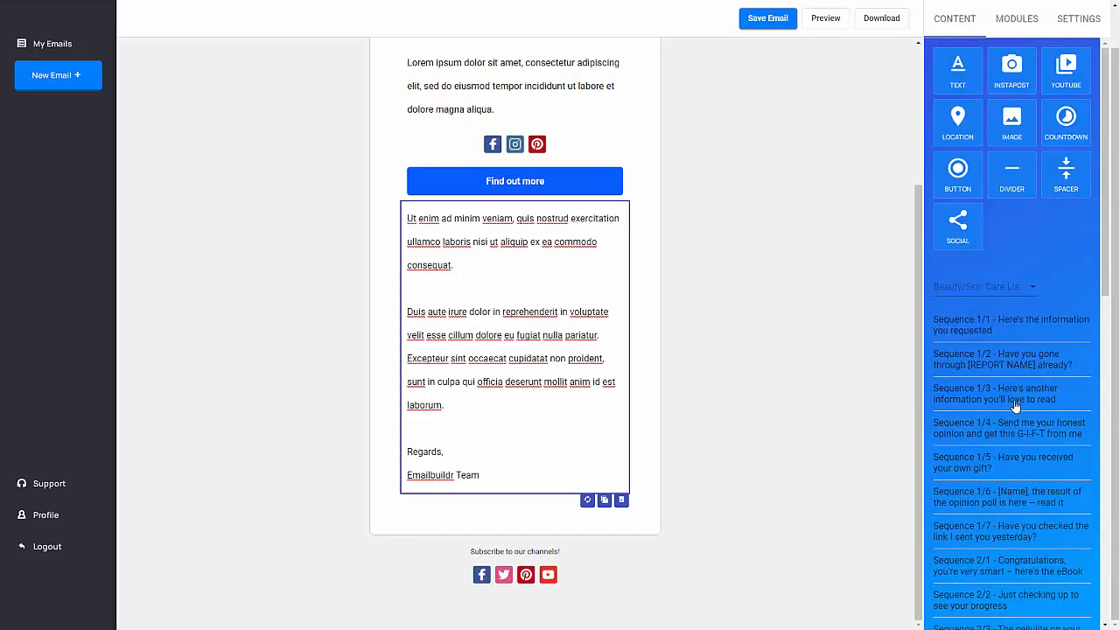
pyautogui.moveTo(966, 388); pyautogui.dragTo(426, 480)
pyautogui.scroll(-4, 521, 330)
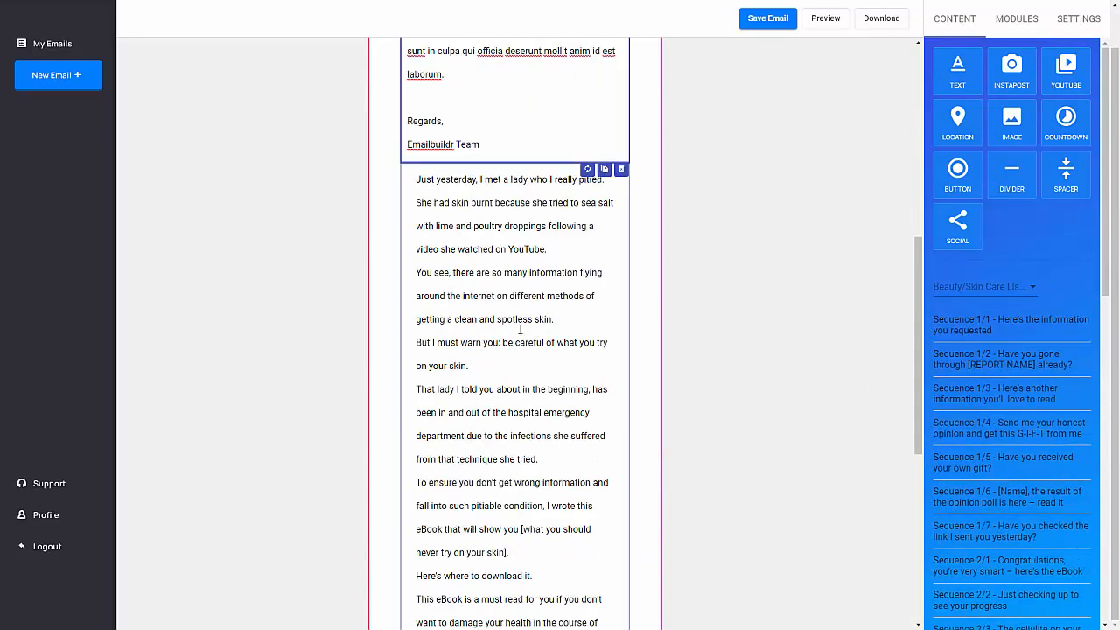
pyautogui.scroll(4, 521, 329)
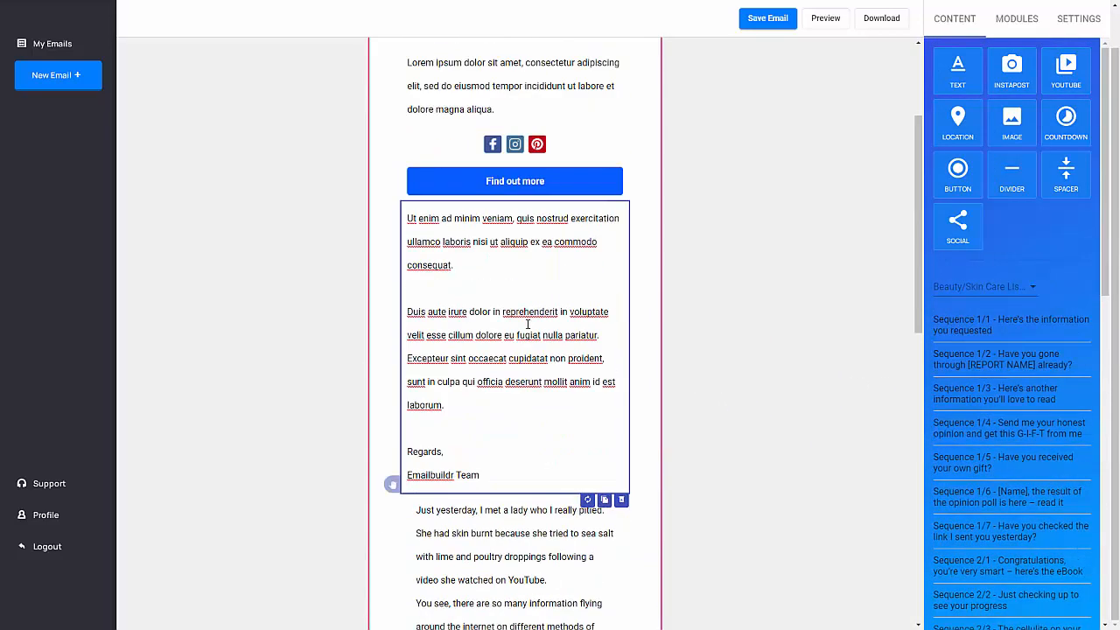
# Step: Delete the placeholder text block between the Find out more button and the inserted swipe, and review the swipe text
pyautogui.click(622, 500)
pyautogui.click(581, 338)
pyautogui.scroll(-5, 533, 369)
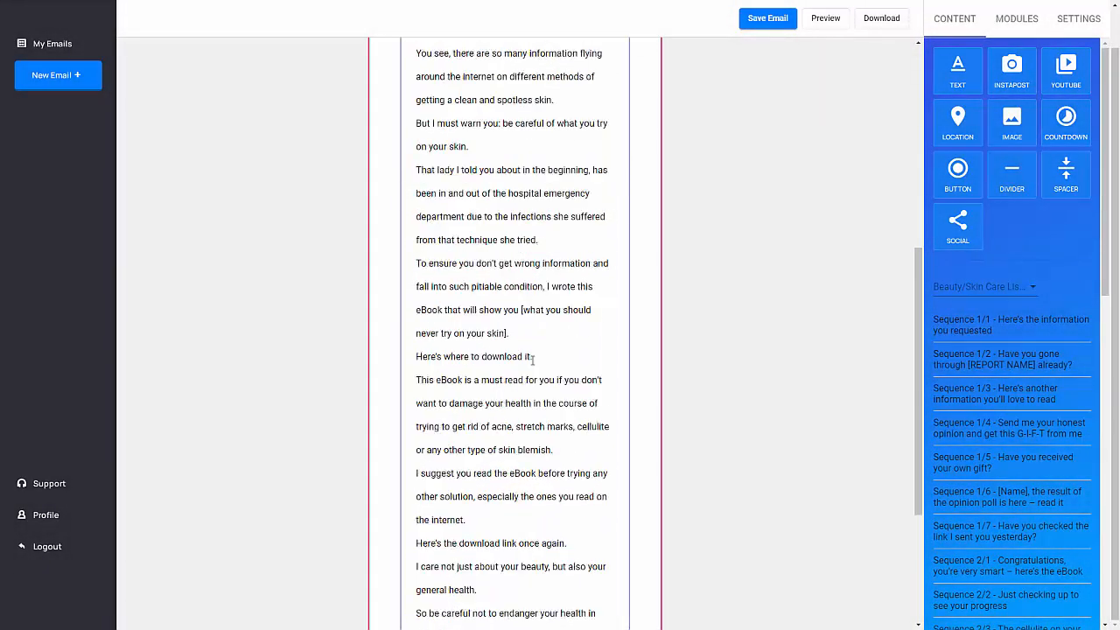
# Step: Look through the available modules and the font and padding settings of the inserted swipe text, and return to the content blocks
pyautogui.scroll(10, 533, 368)
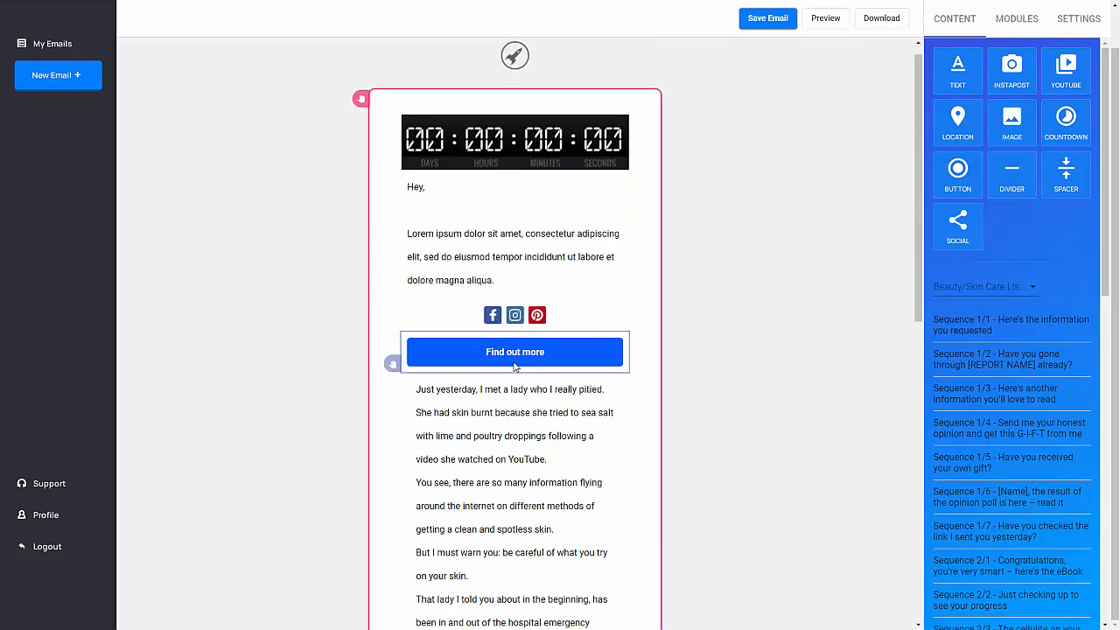
pyautogui.scroll(1, 514, 367)
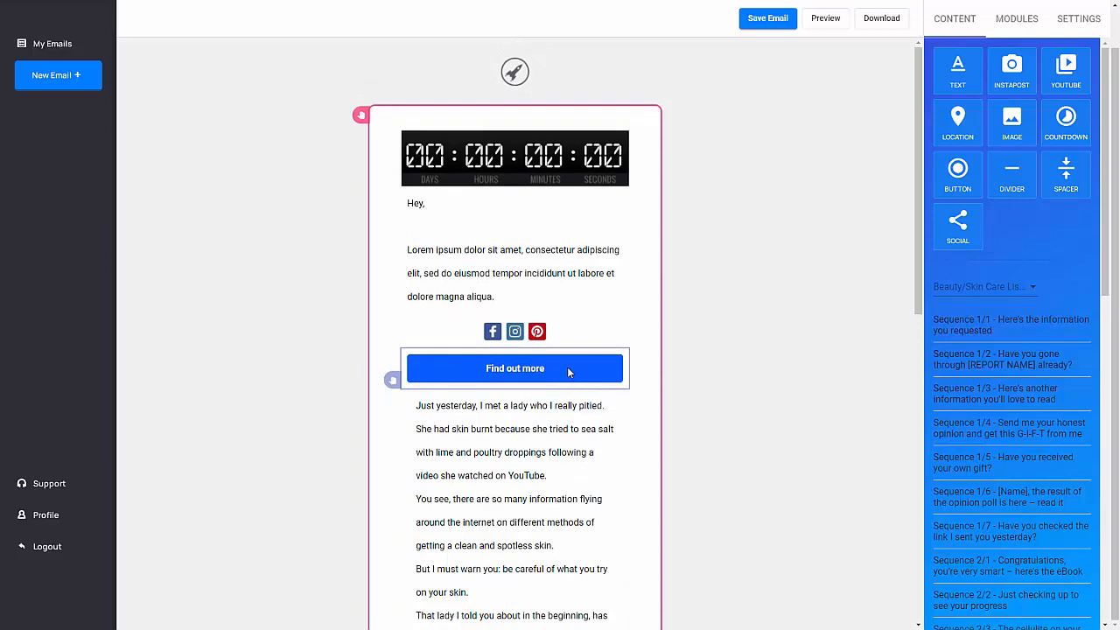
pyautogui.click(1017, 19)
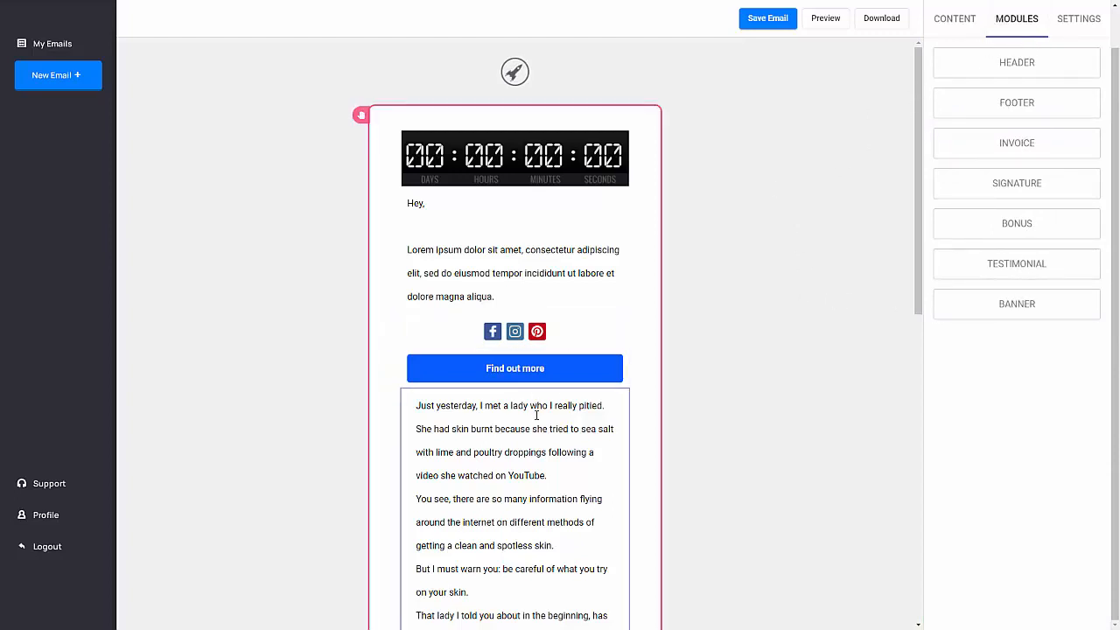
pyautogui.click(1085, 30)
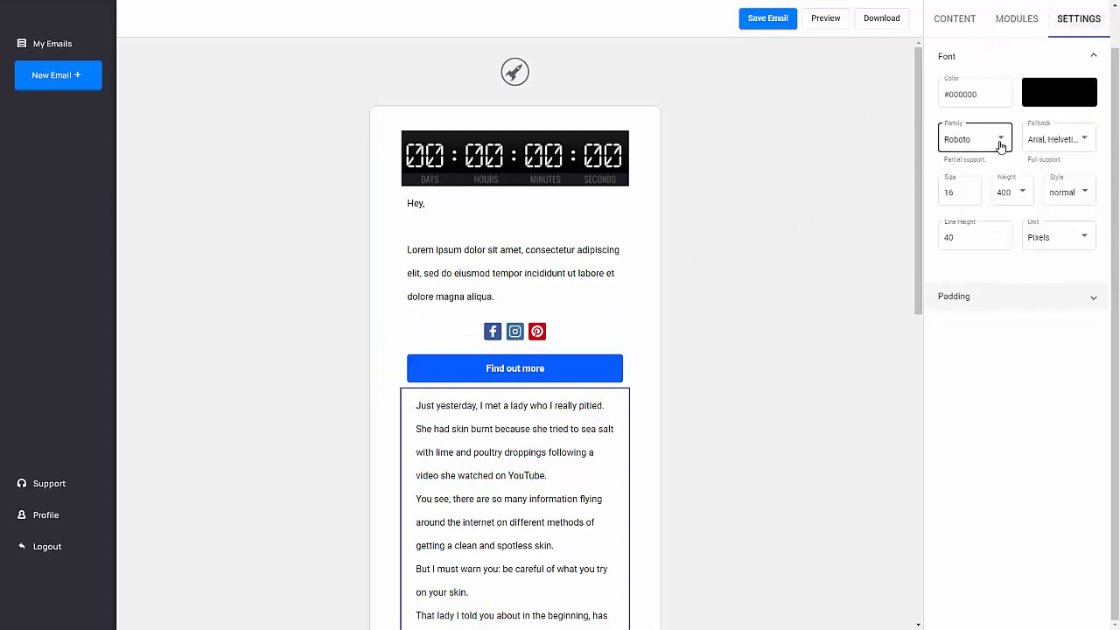
pyautogui.scroll(-7, 513, 413)
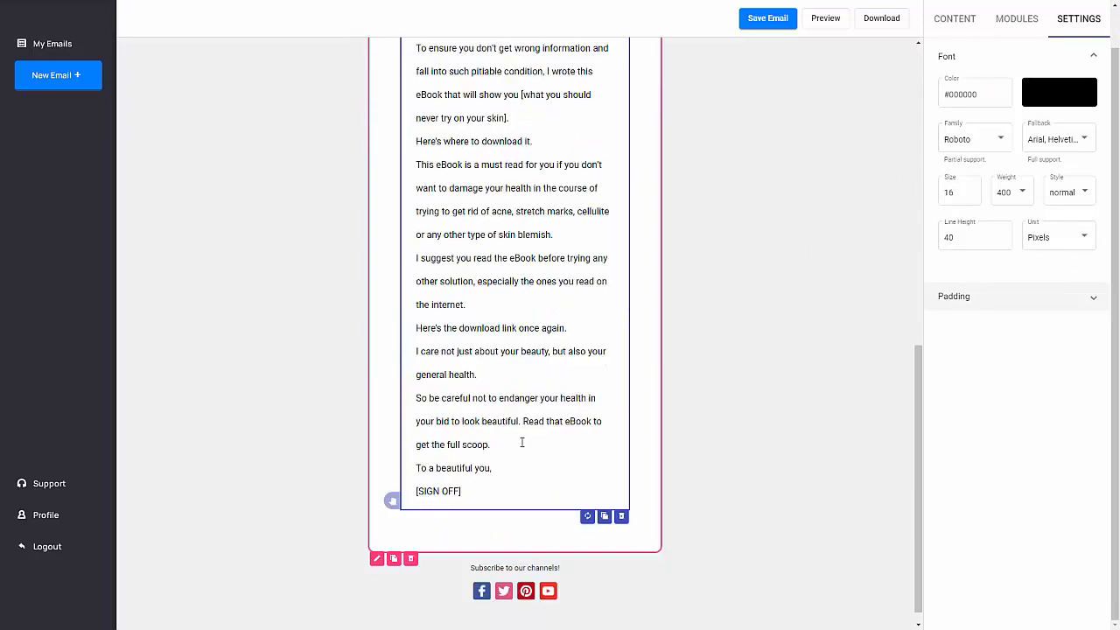
pyautogui.scroll(7, 517, 459)
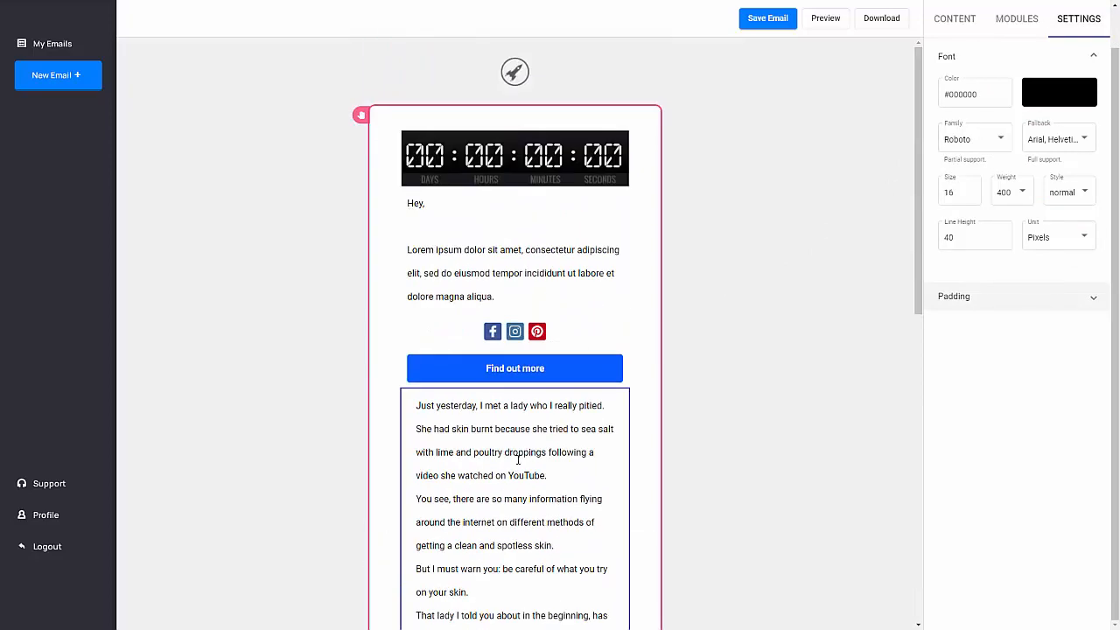
pyautogui.click(954, 18)
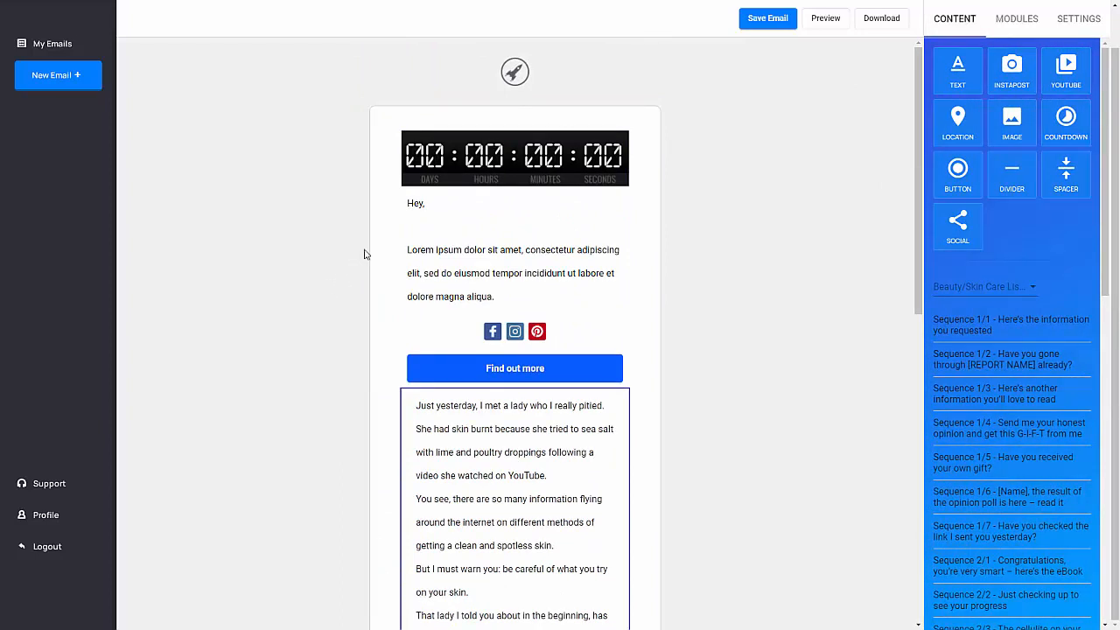
pyautogui.scroll(1, 783, 130)
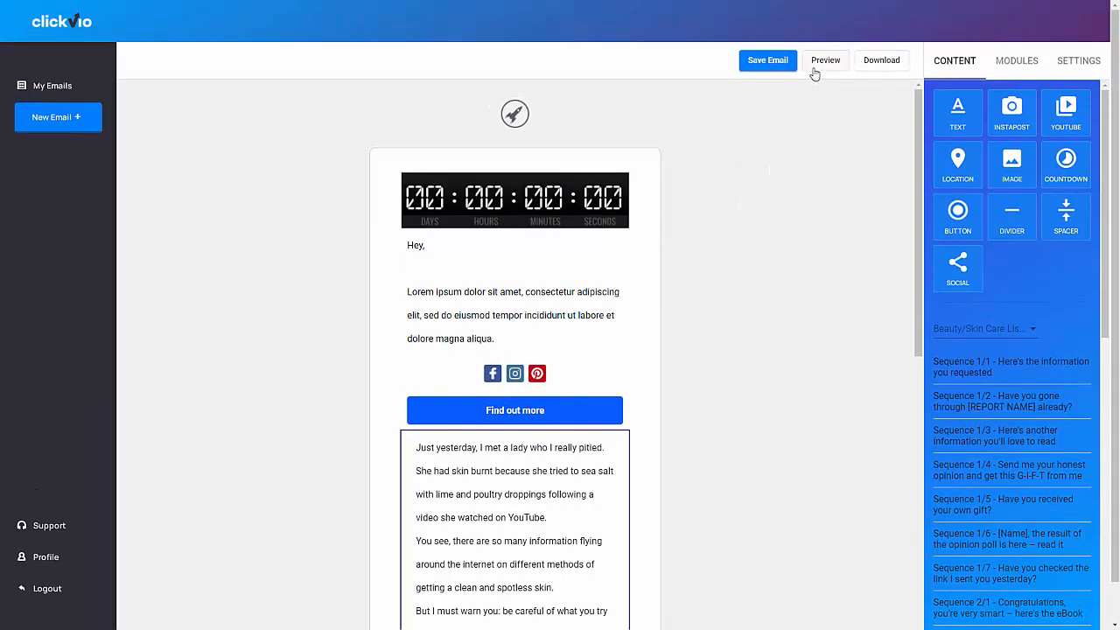
# Step: Preview the email at desktop, mobile and tablet sizes, and close the preview to return to the editor
pyautogui.click(814, 67)
pyautogui.click(820, 63)
pyautogui.scroll(-4, 630, 295)
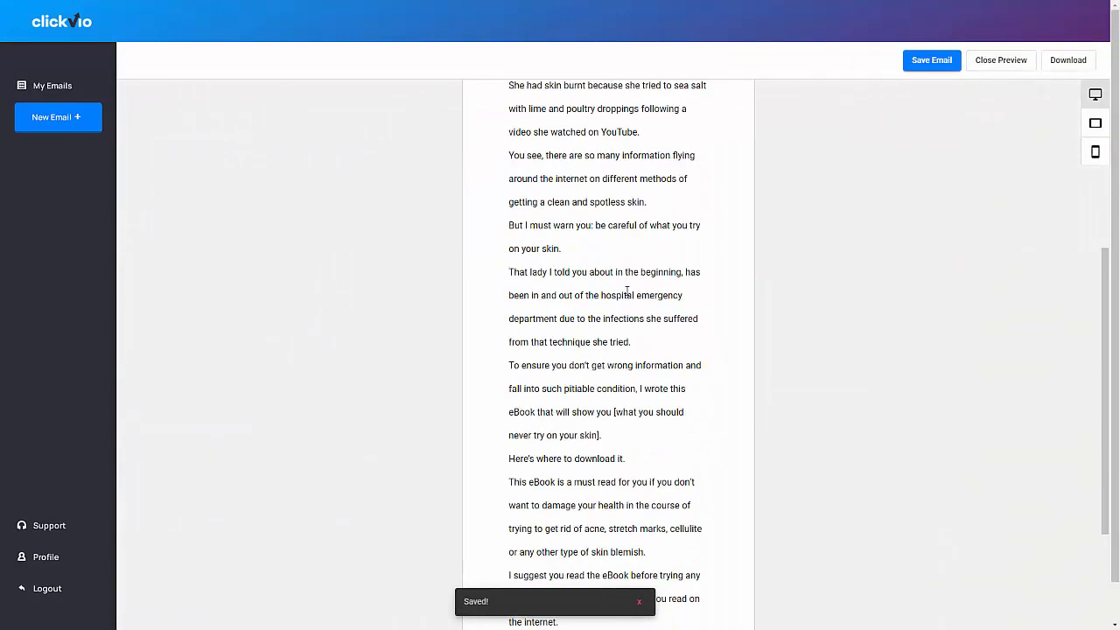
pyautogui.scroll(4, 630, 289)
pyautogui.click(1095, 152)
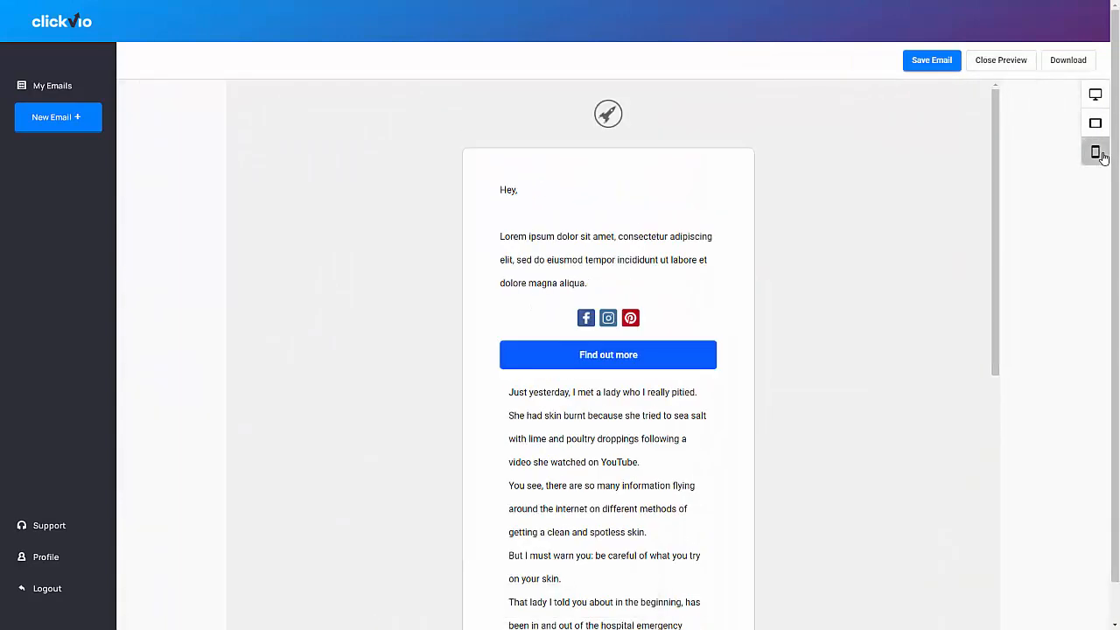
pyautogui.scroll(-8, 650, 350)
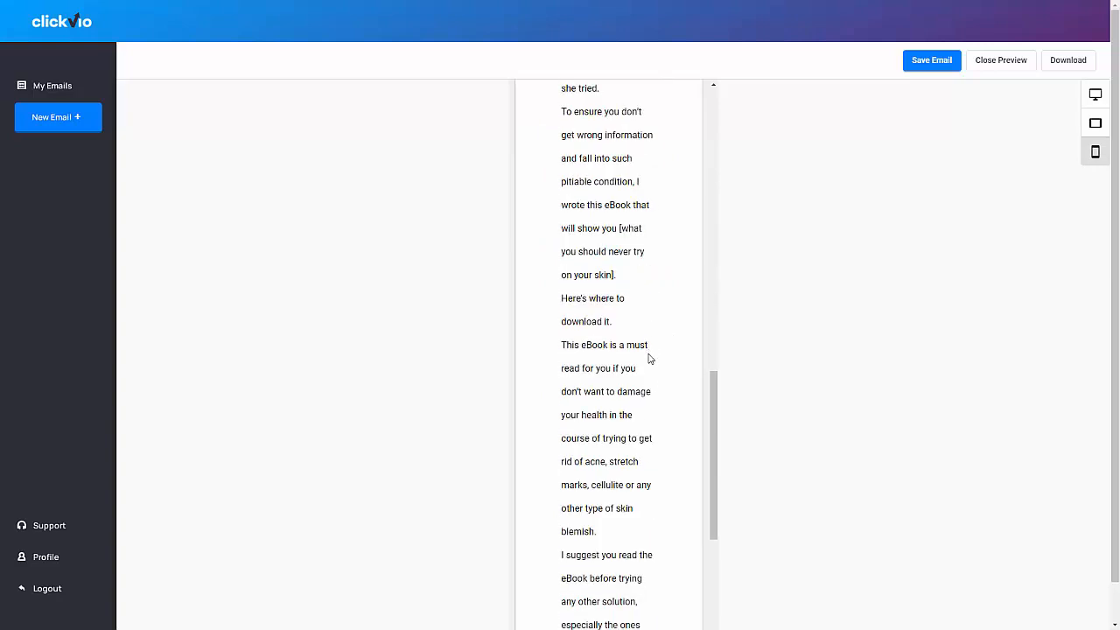
pyautogui.scroll(8, 650, 354)
pyautogui.click(1091, 127)
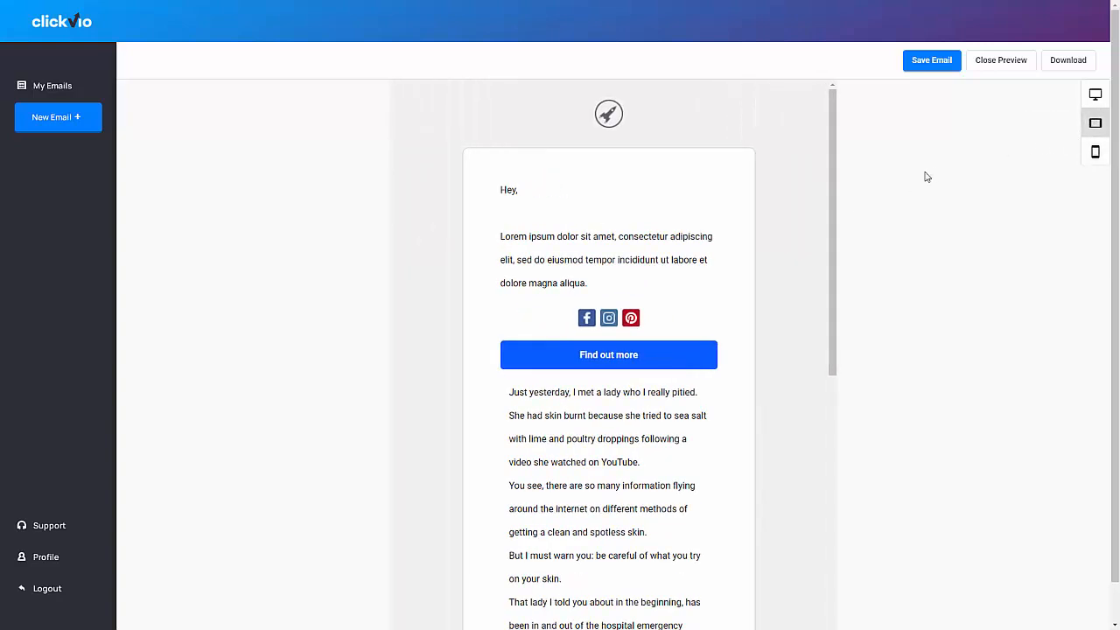
pyautogui.click(1095, 93)
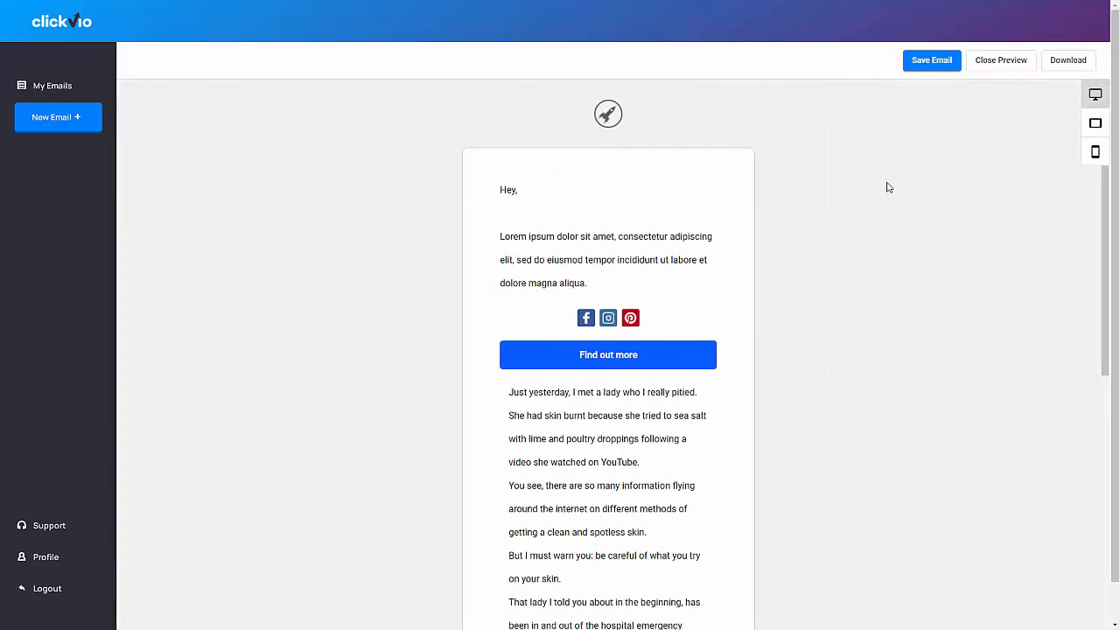
pyautogui.click(989, 63)
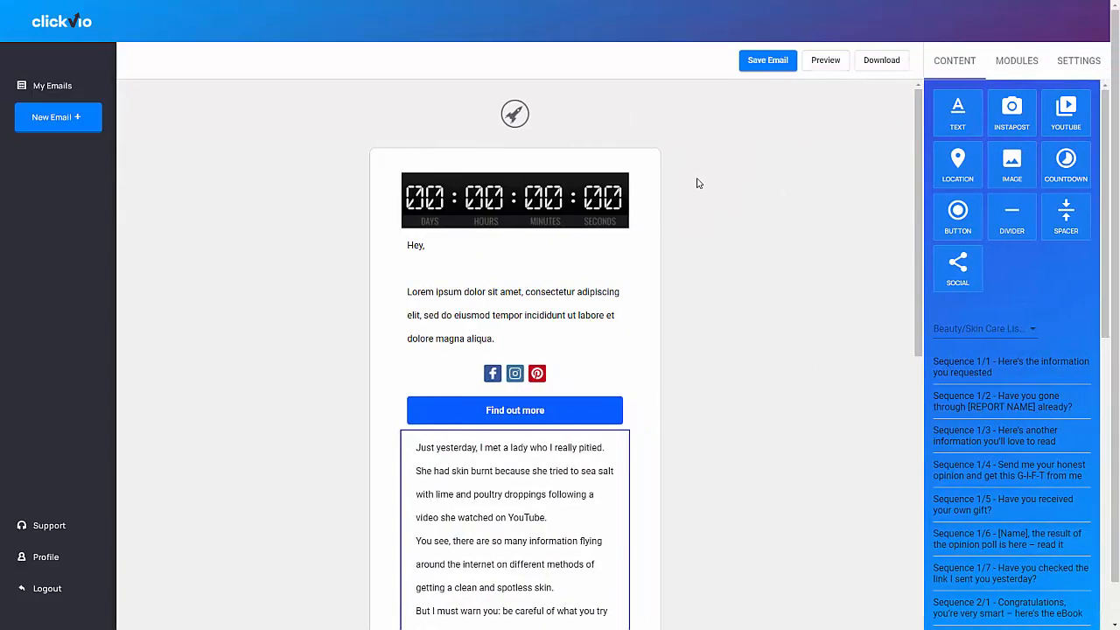
# Step: Download the email as HTML output and open the downloaded file "ngb-template (2)" in Notepad
pyautogui.click(885, 66)
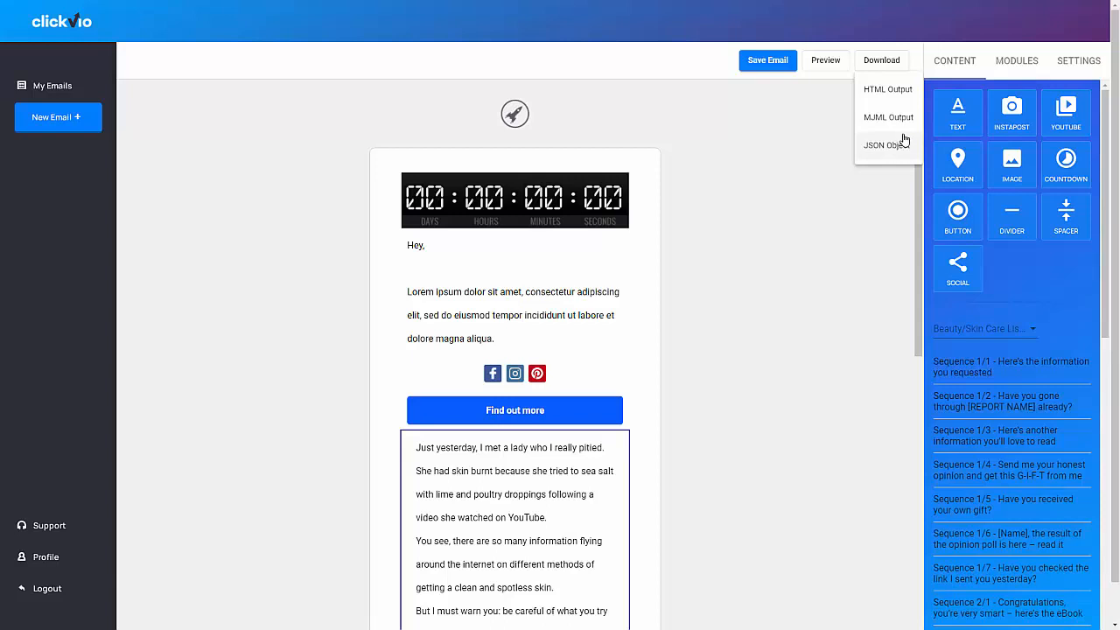
pyautogui.click(887, 91)
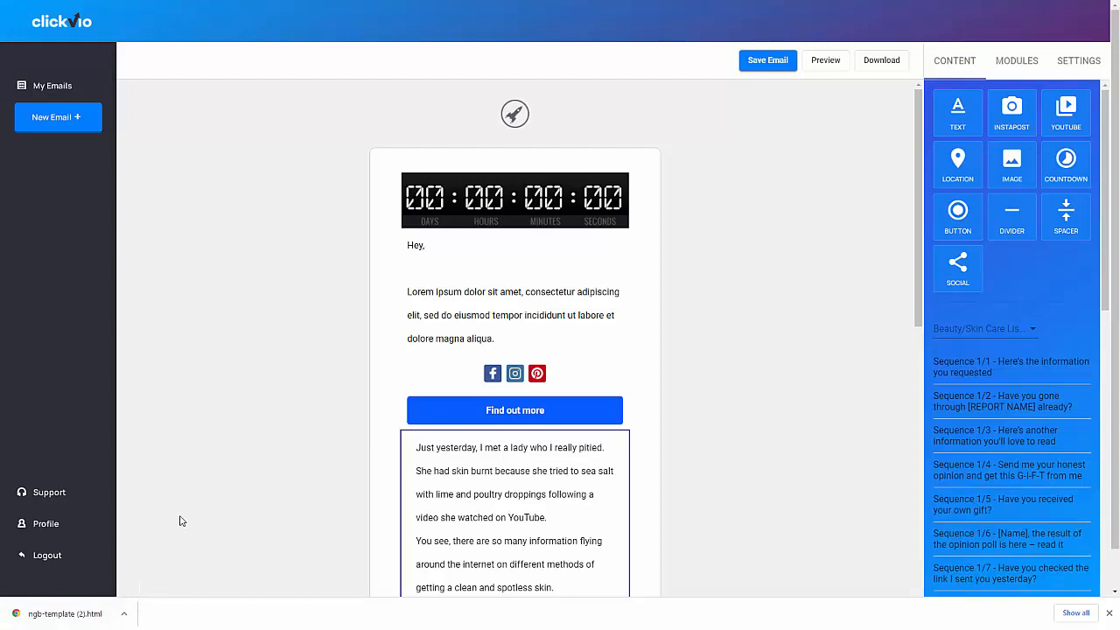
pyautogui.click(127, 617)
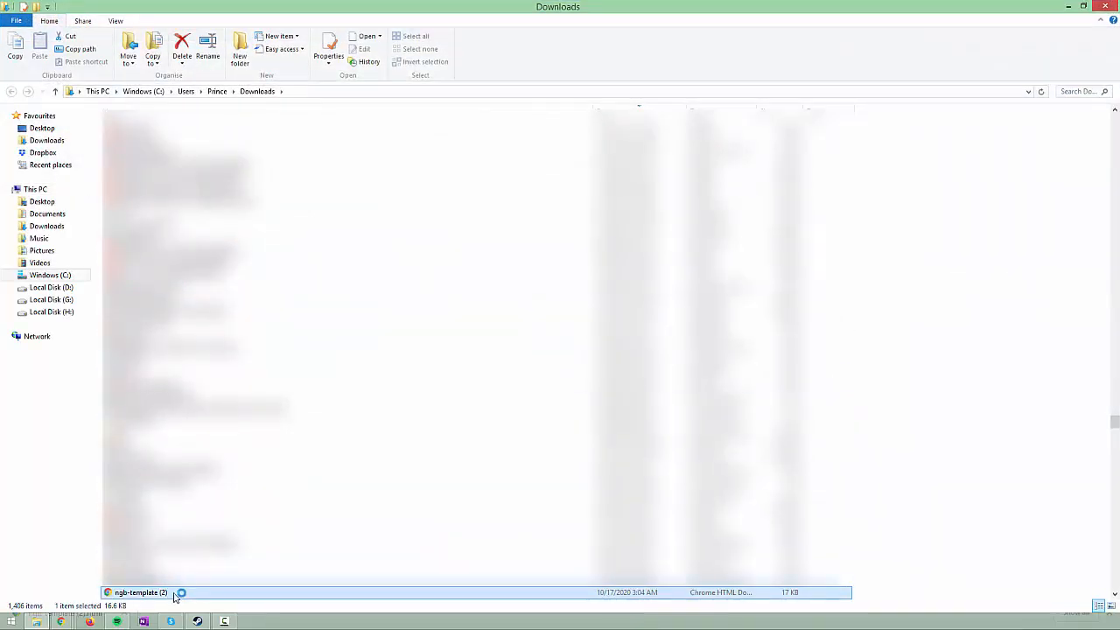
pyautogui.rightClick(174, 594)
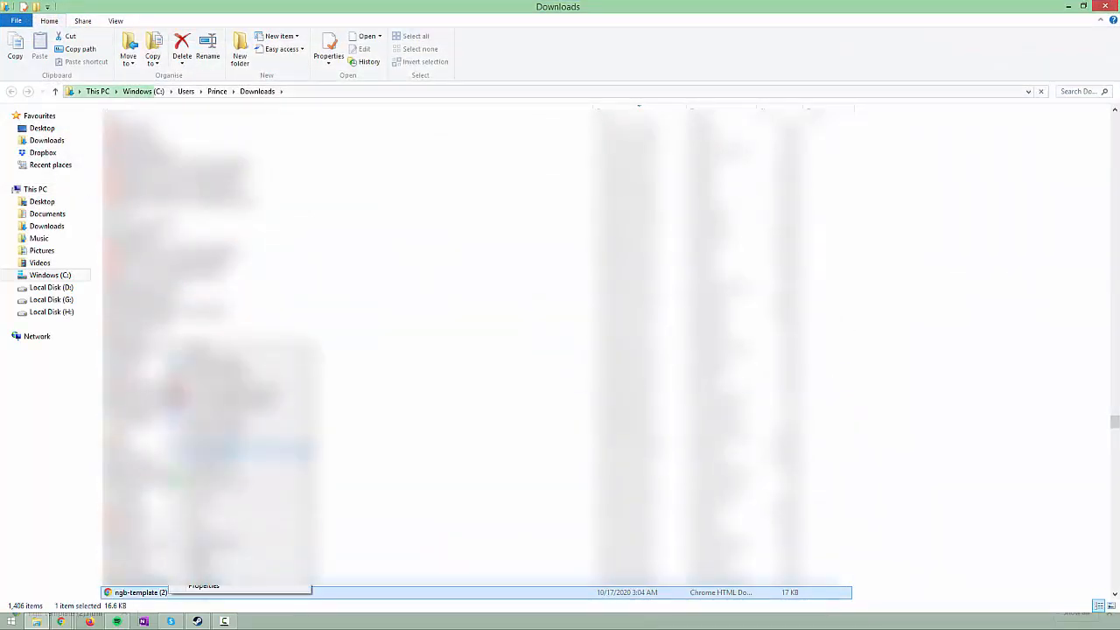
pyautogui.moveTo(232, 450)
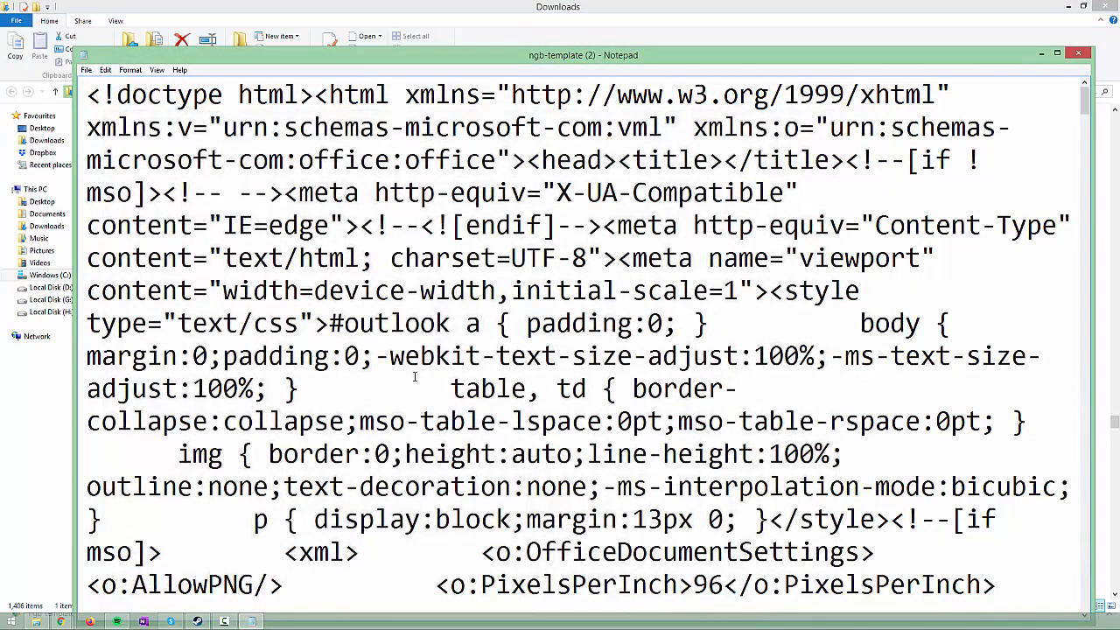
# Step: Copy the file's complete HTML code and switch to a new tab in the Chrome window holding Clickvio
pyautogui.hotkey('ctrl', 'a')
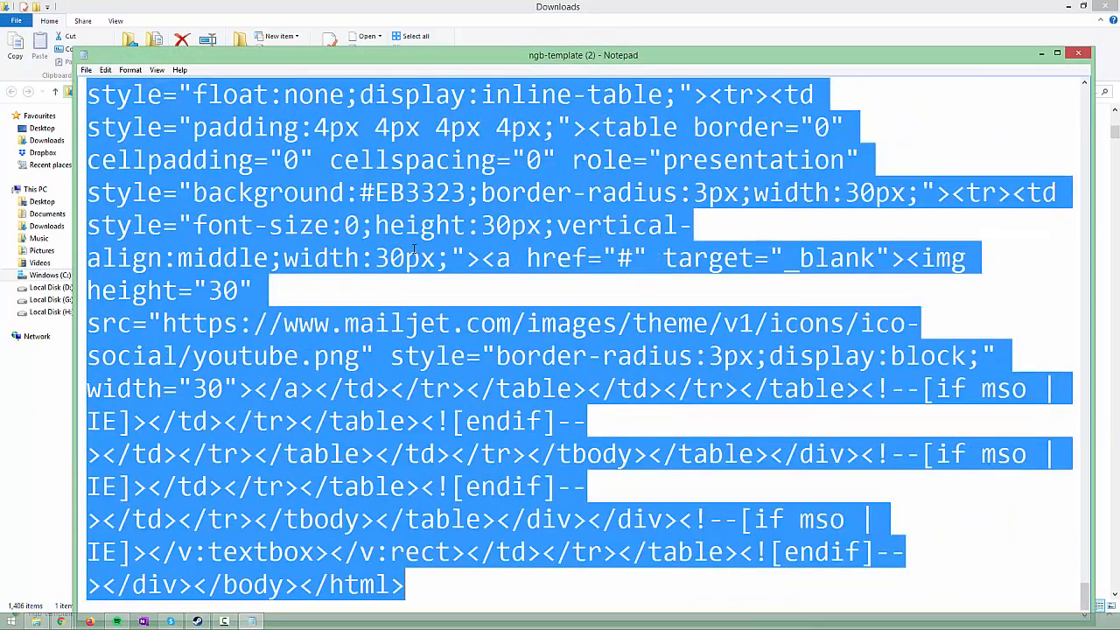
pyautogui.rightClick(415, 229)
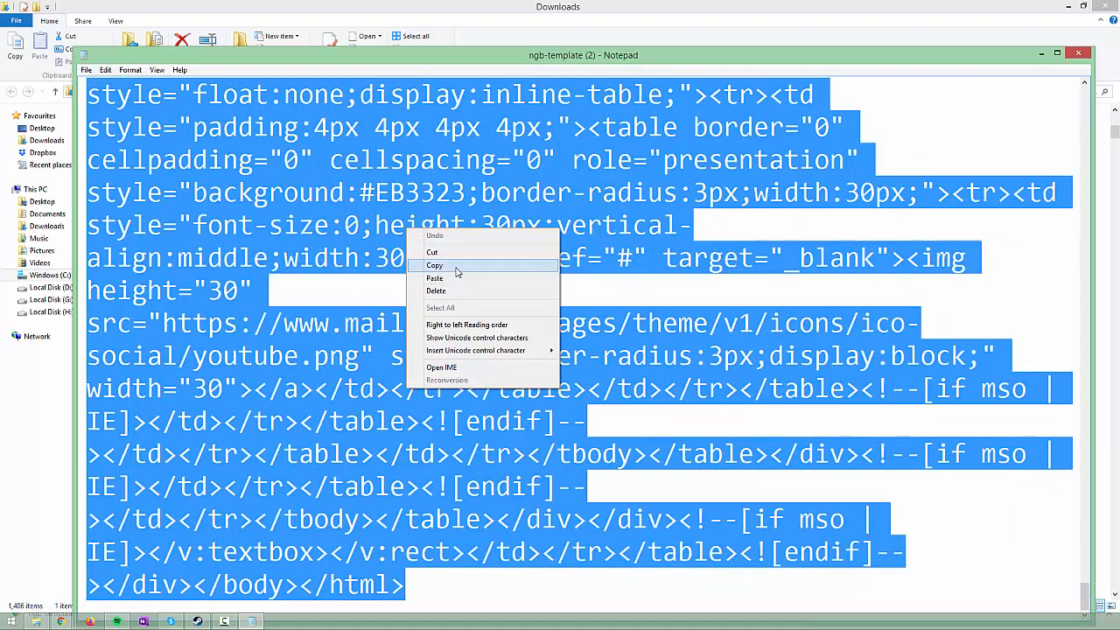
pyautogui.click(458, 266)
pyautogui.moveTo(62, 621)
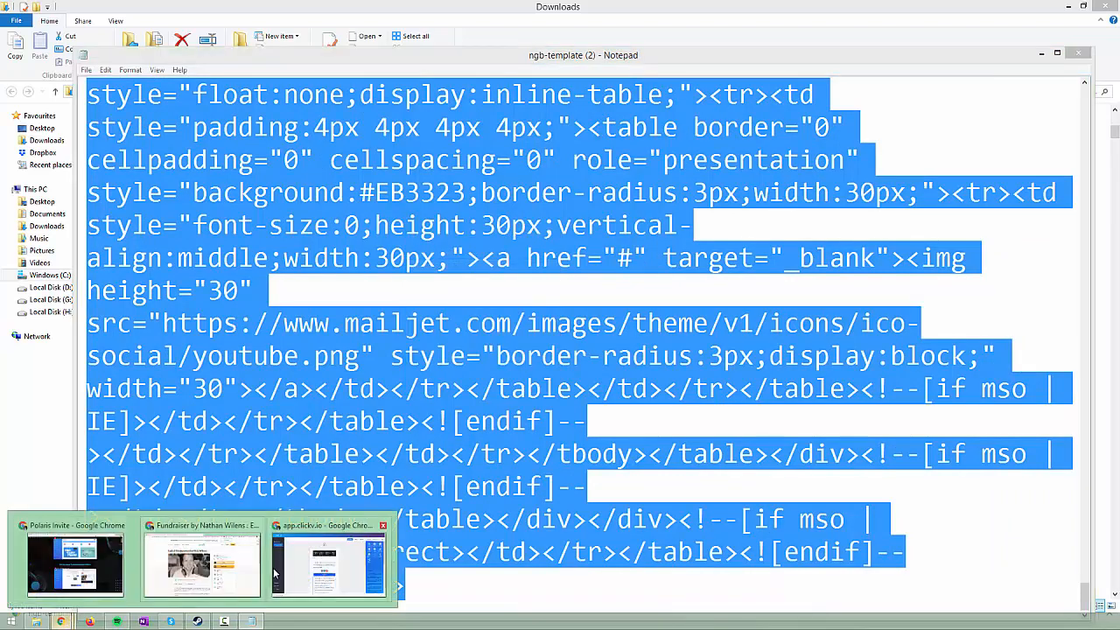
pyautogui.click(326, 560)
pyautogui.hotkey('ctrl', 't')
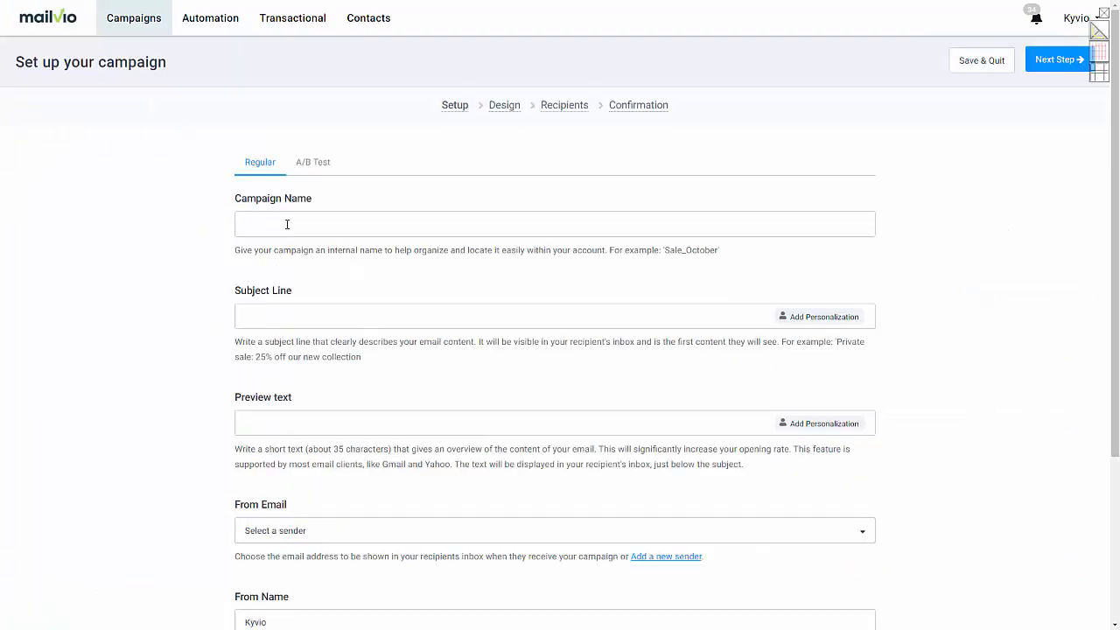
# Step: Name the Mailvio campaign "Clickvio recommendation" and enter the subject line "Go get this..."
pyautogui.click(298, 223)
pyautogui.write('Cli')
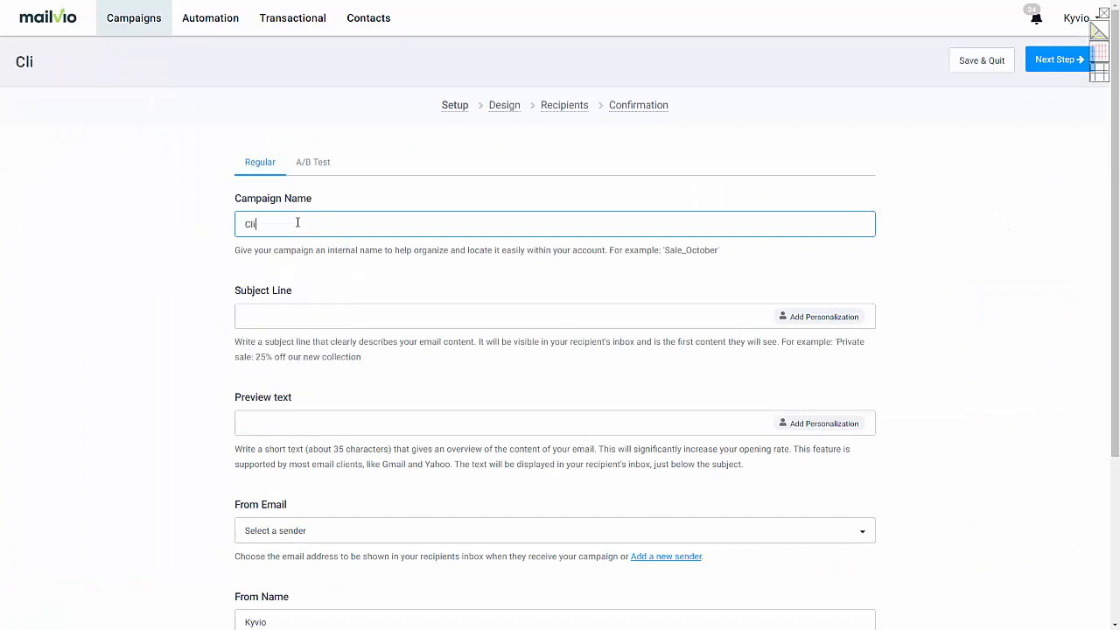
pyautogui.write('ckvio recommendation')
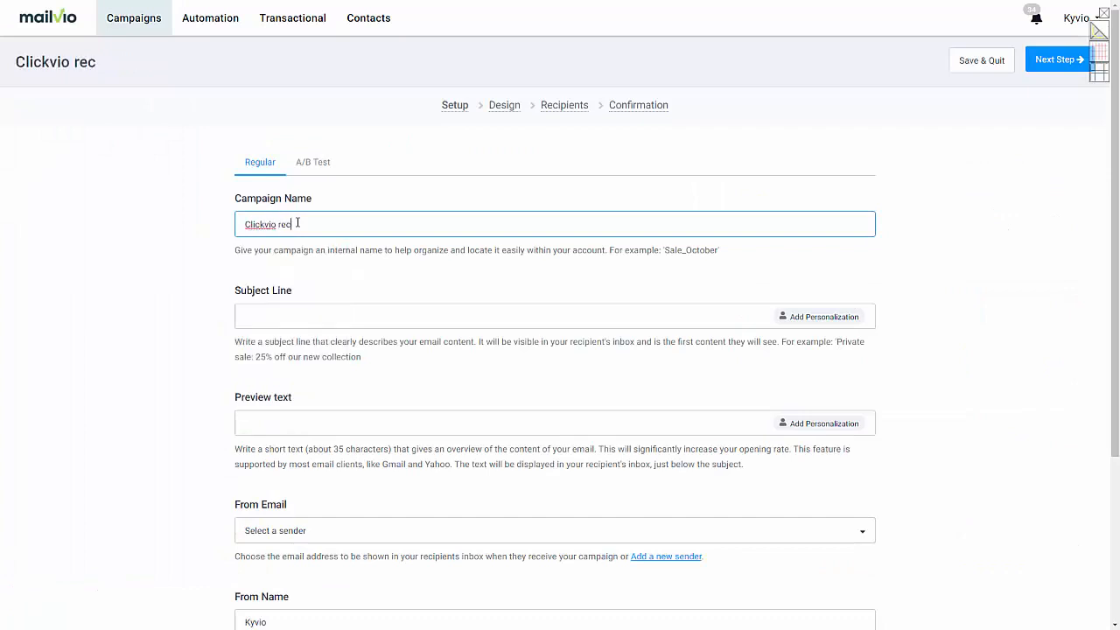
pyautogui.press('Tab')
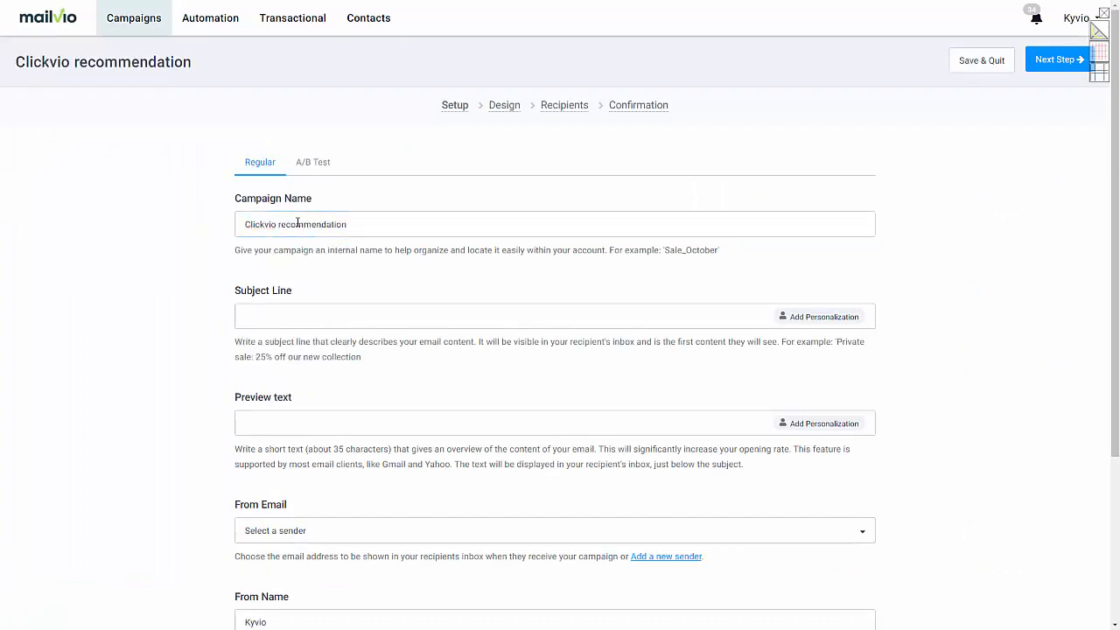
pyautogui.write('Go get this...')
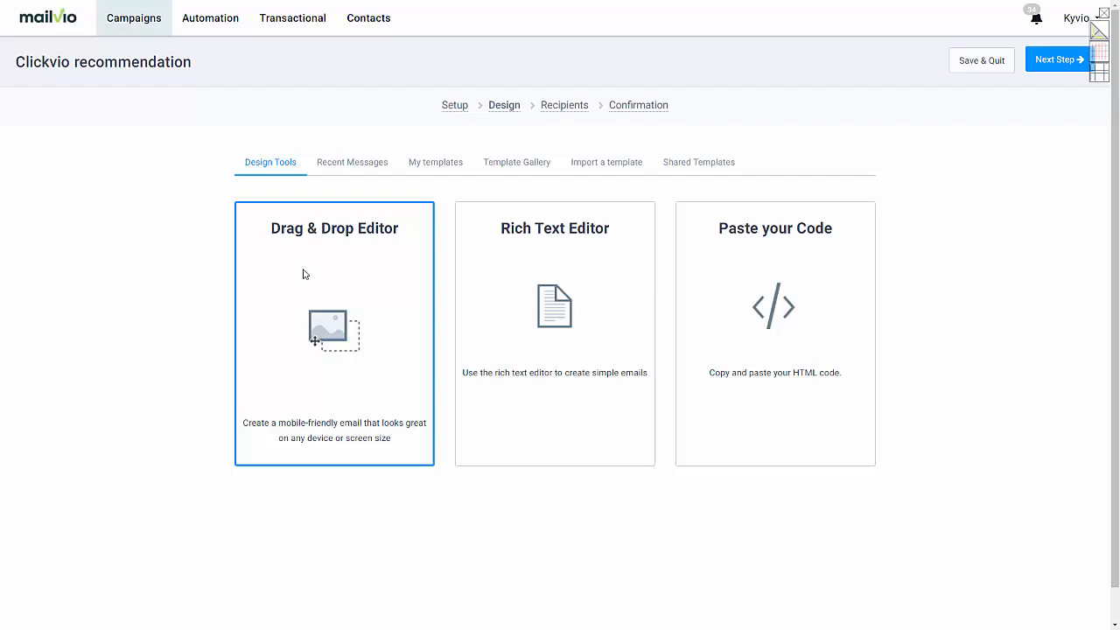
# Step: Choose to paste your own code as the campaign's design, insert the copied HTML code and save it
pyautogui.click(736, 284)
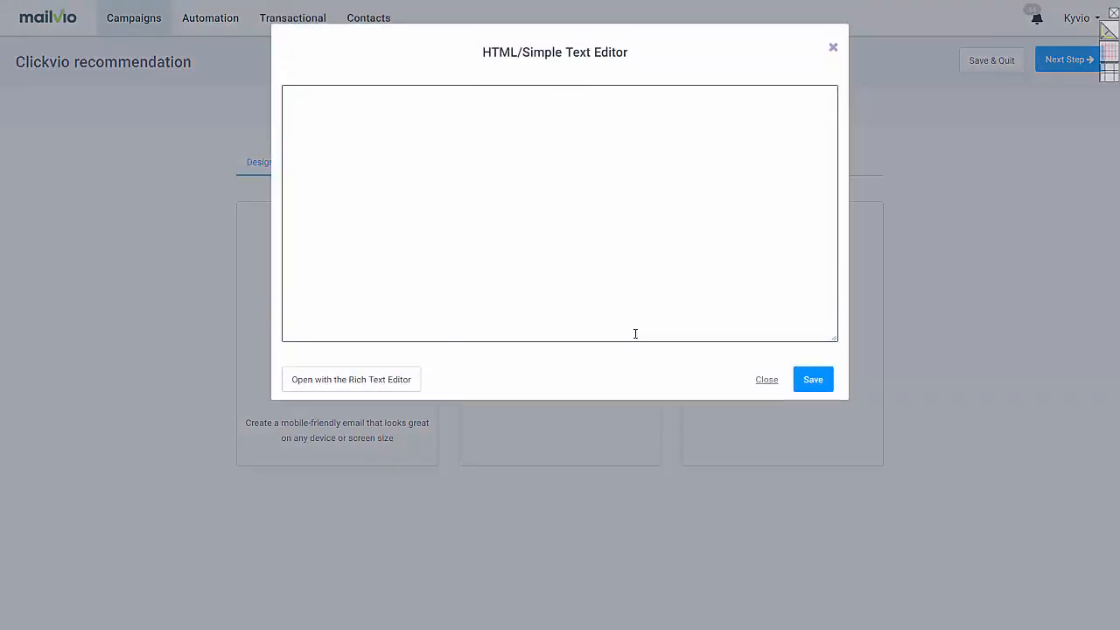
pyautogui.hotkey('ctrl', 'v')
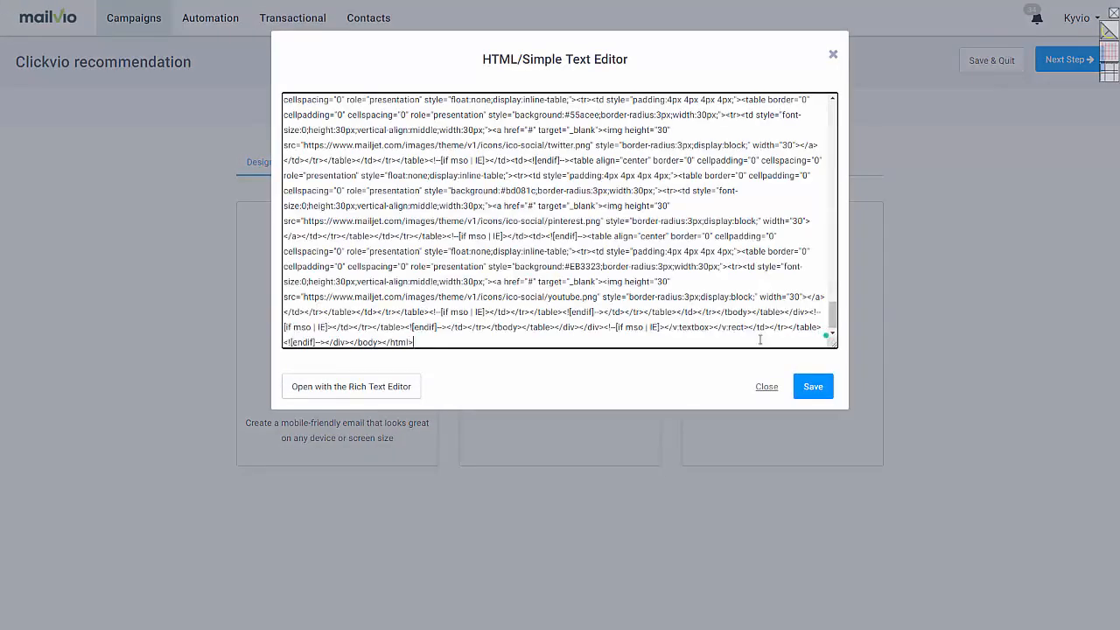
pyautogui.scroll(20, 679, 272)
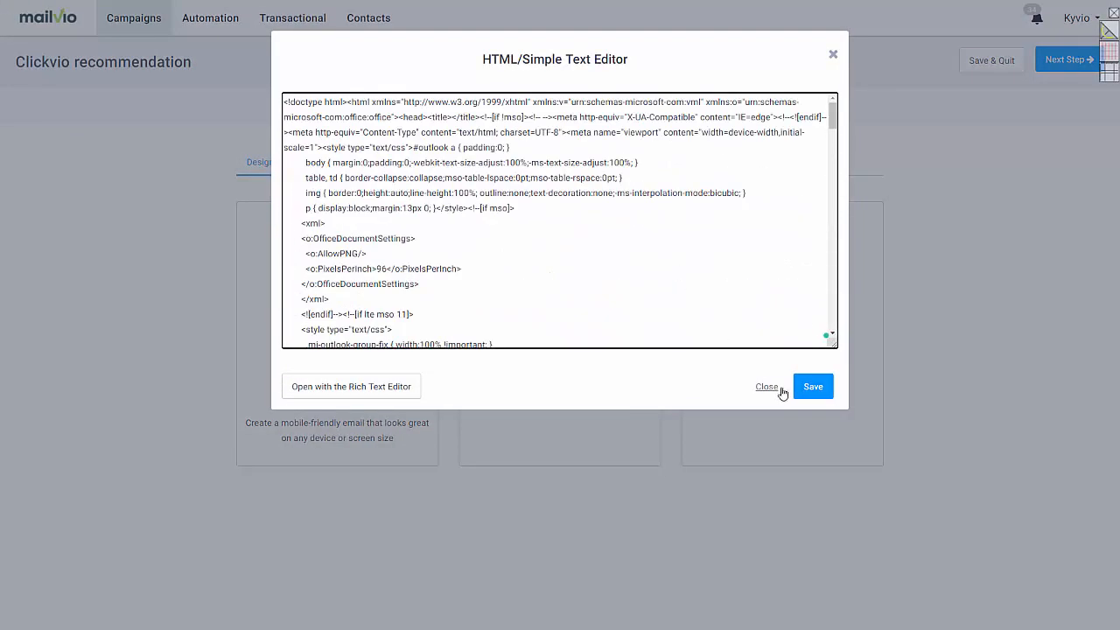
pyautogui.click(814, 392)
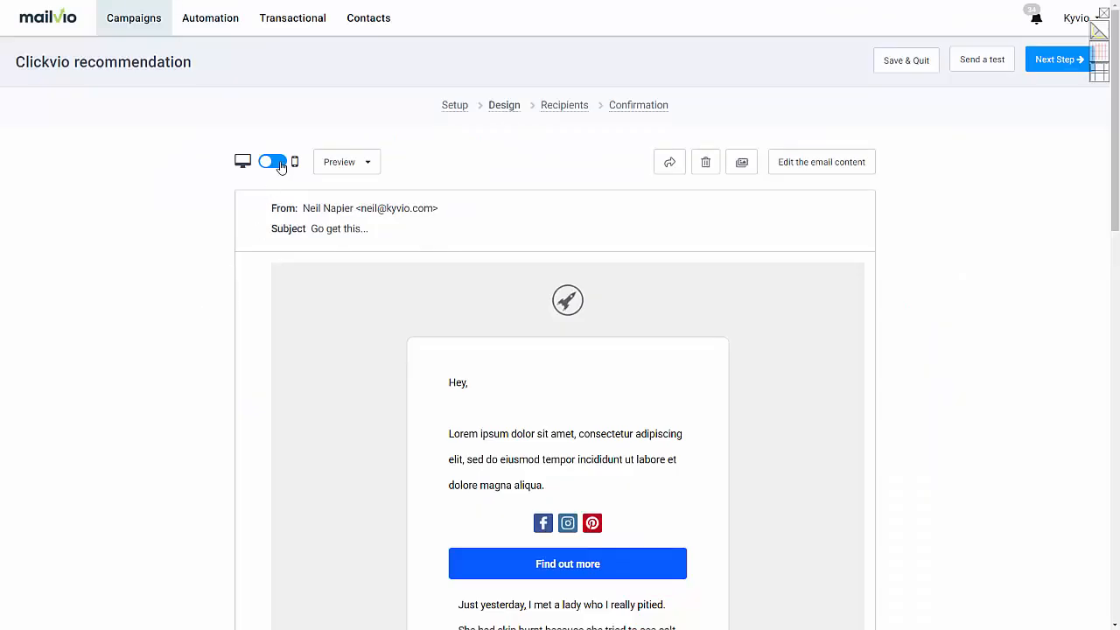
# Step: Examine the campaign email in the mobile preview and reopen its HTML code in the email content editor
pyautogui.click(280, 165)
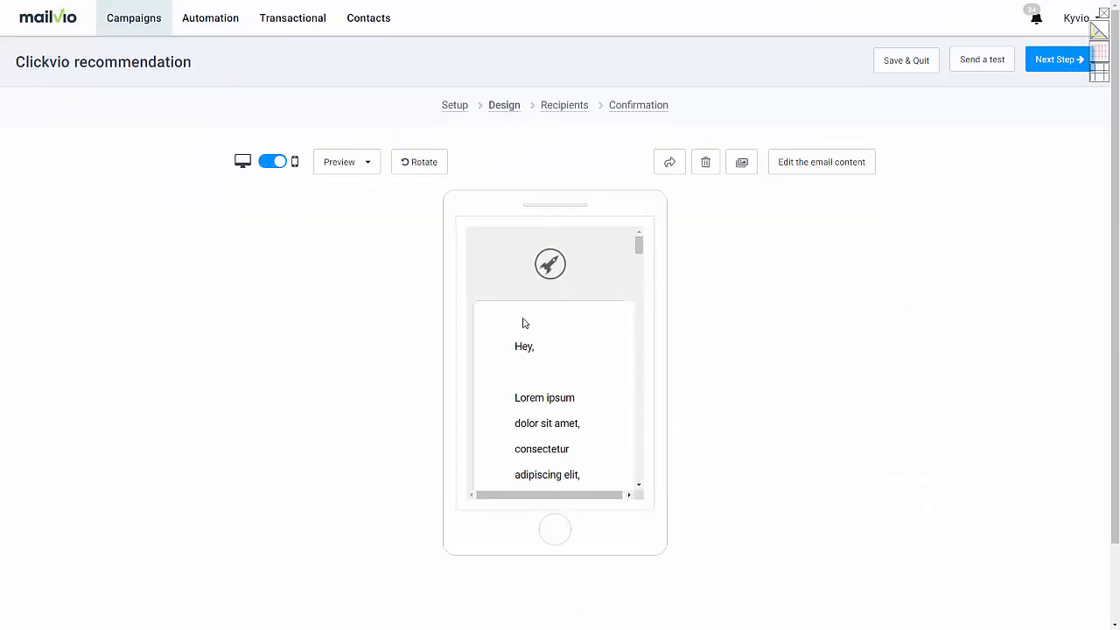
pyautogui.scroll(-10, 607, 315)
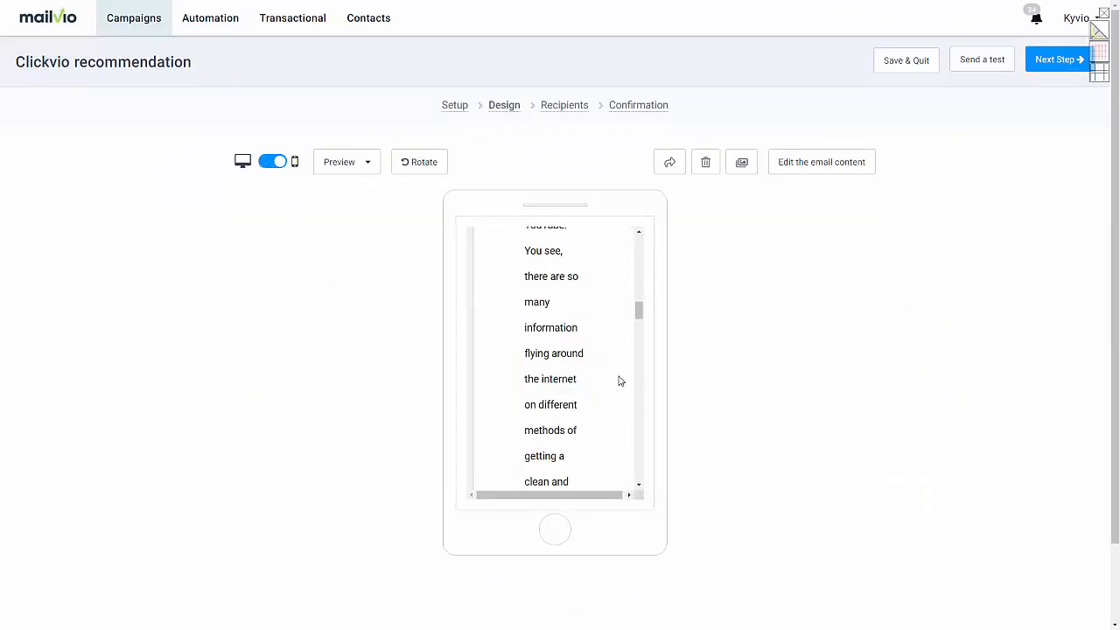
pyautogui.scroll(-5, 618, 380)
pyautogui.scroll(15, 612, 380)
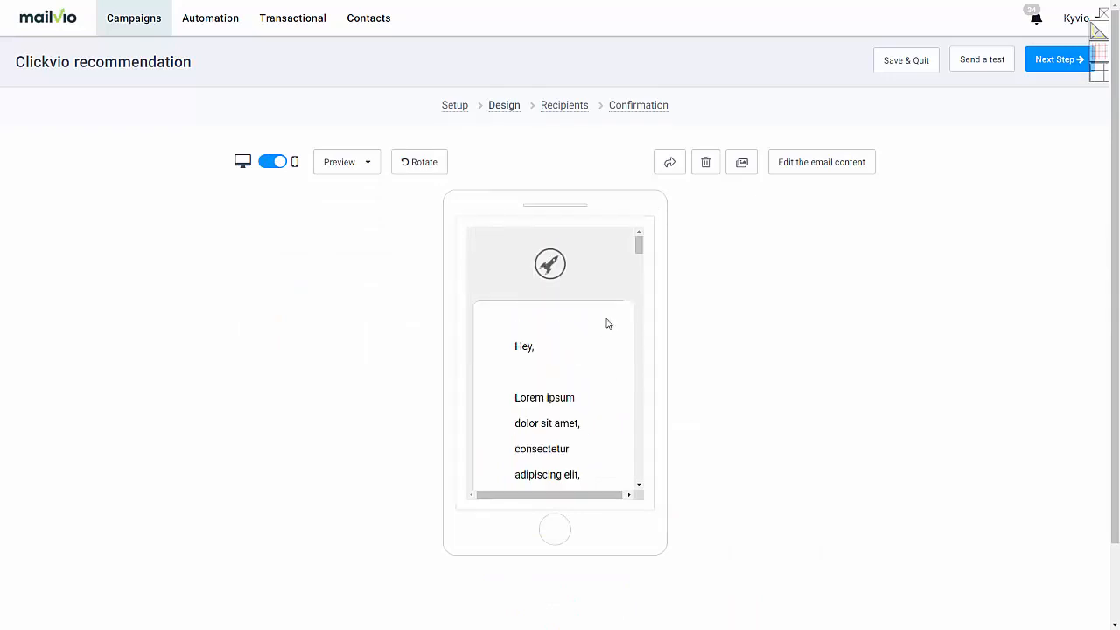
pyautogui.click(790, 173)
pyautogui.click(576, 233)
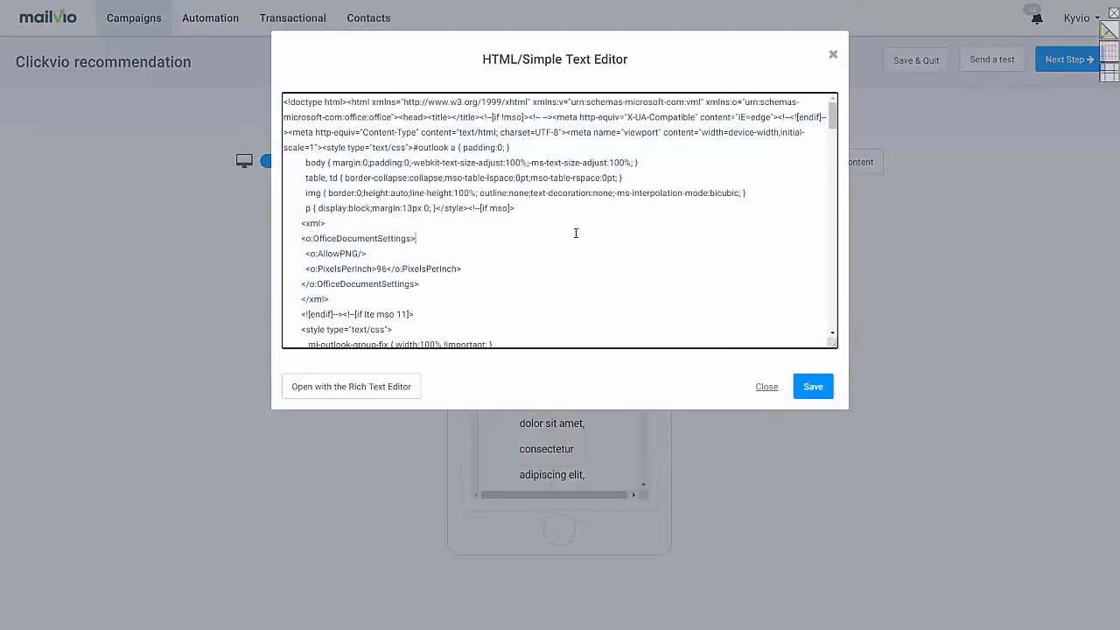
# Step: Look through the email's HTML code down to the body text and close the editor without saving
pyautogui.scroll(-20, 576, 233)
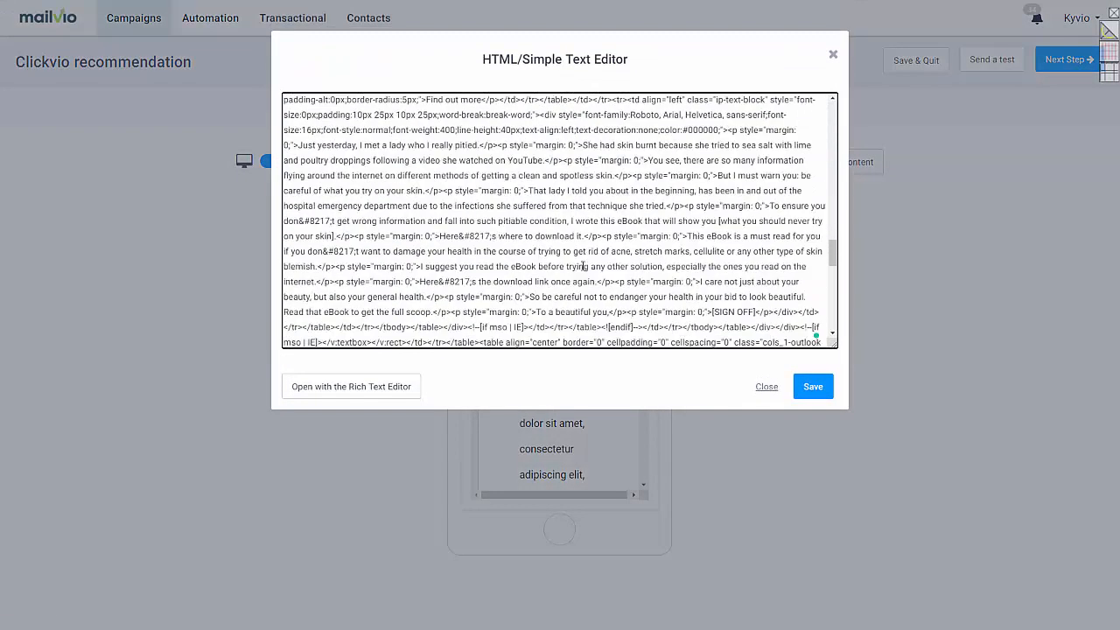
pyautogui.scroll(5, 583, 266)
pyautogui.click(764, 388)
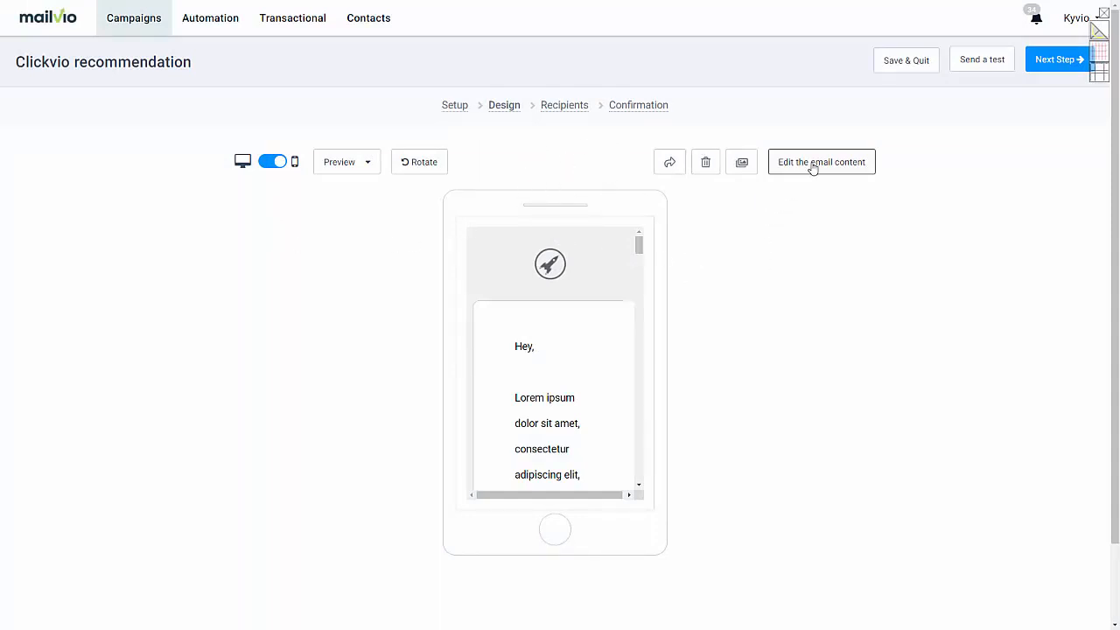
# Step: Send a test of the campaign email, open the received message in Zoho Mail and display its external images
pyautogui.click(966, 62)
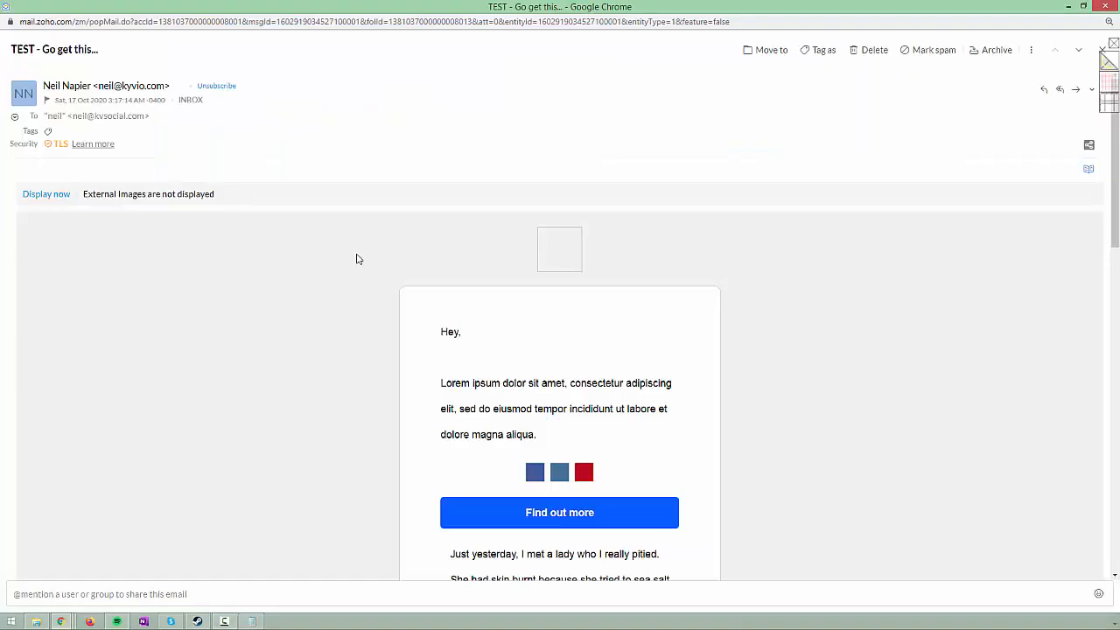
pyautogui.middleClick(358, 263)
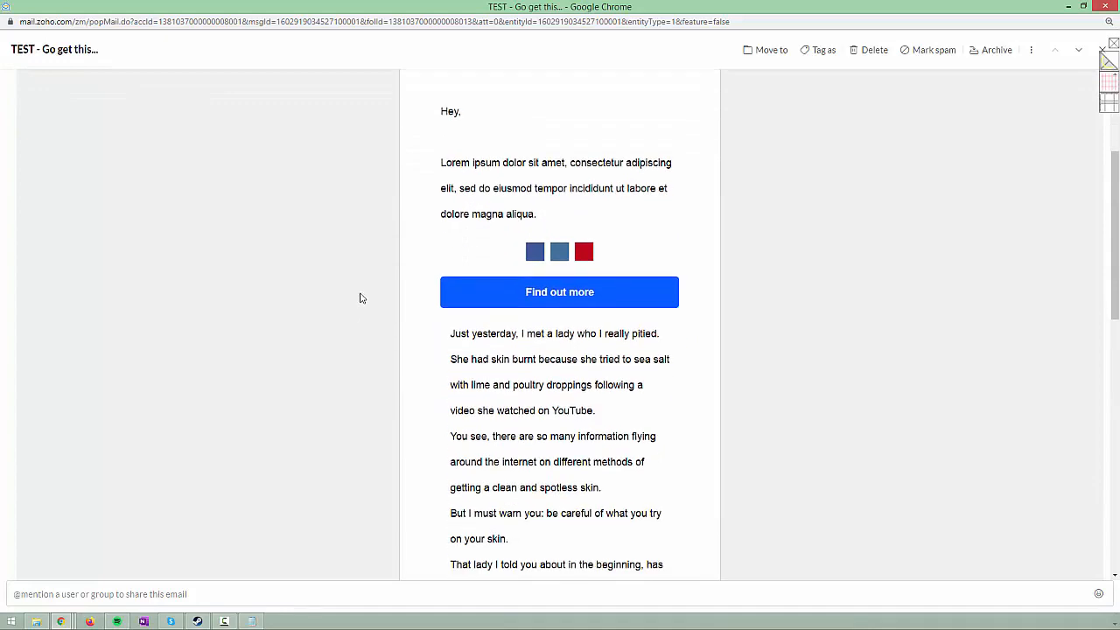
pyautogui.middleClick(358, 324)
pyautogui.scroll(5, 367, 300)
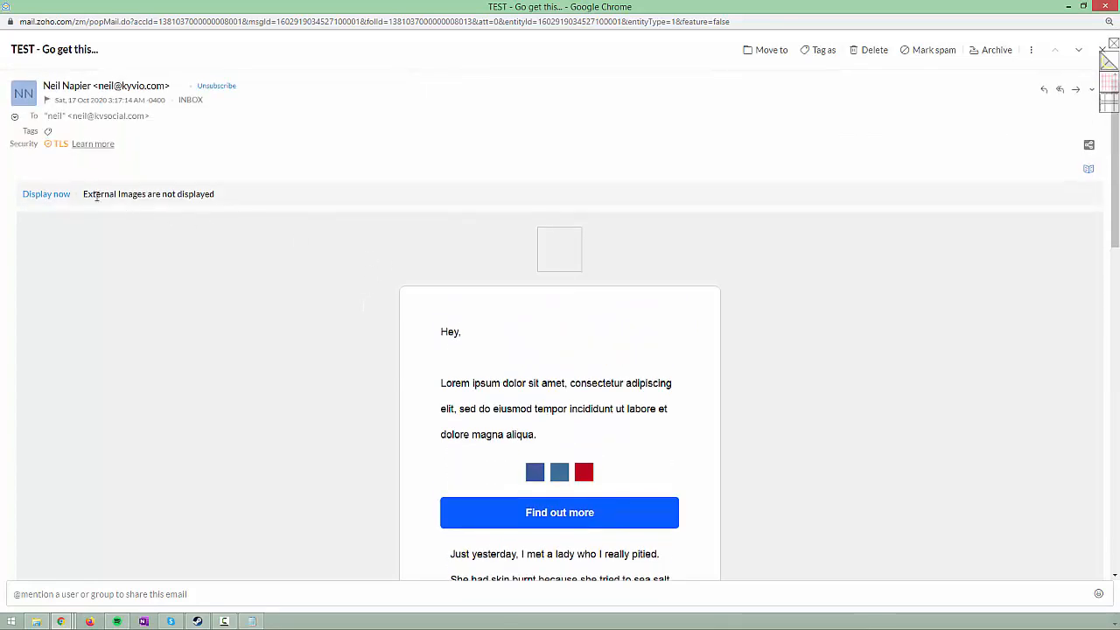
pyautogui.click(65, 198)
# Step: Examine the received test email from its logo and social icons down to the sign-off and unsubscribe footer
pyautogui.middleClick(385, 272)
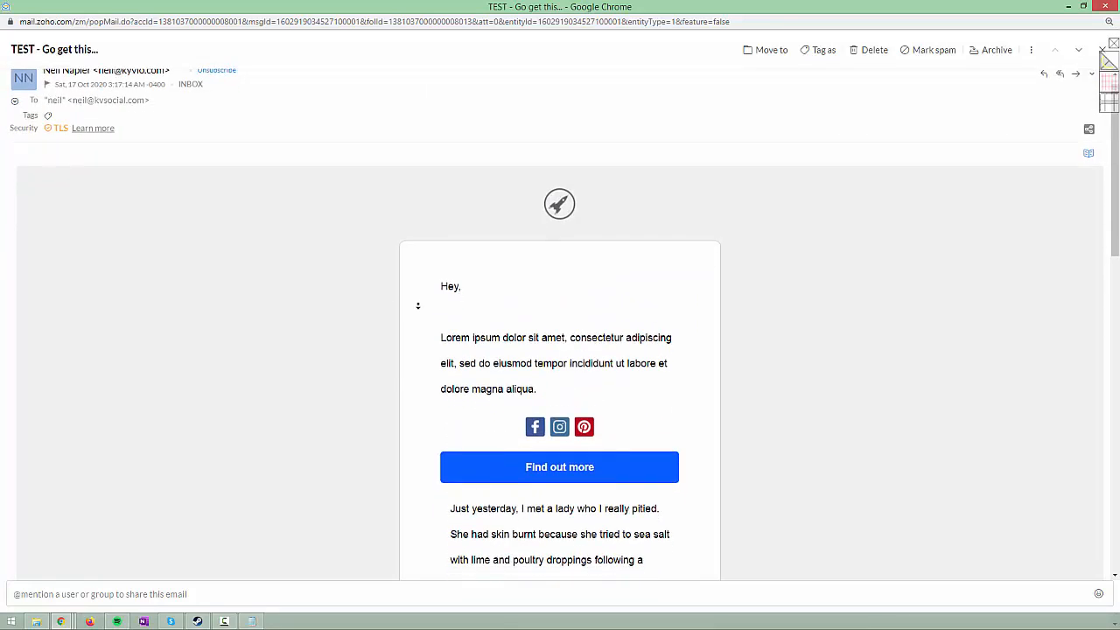
pyautogui.middleClick(418, 336)
pyautogui.scroll(-8, 418, 334)
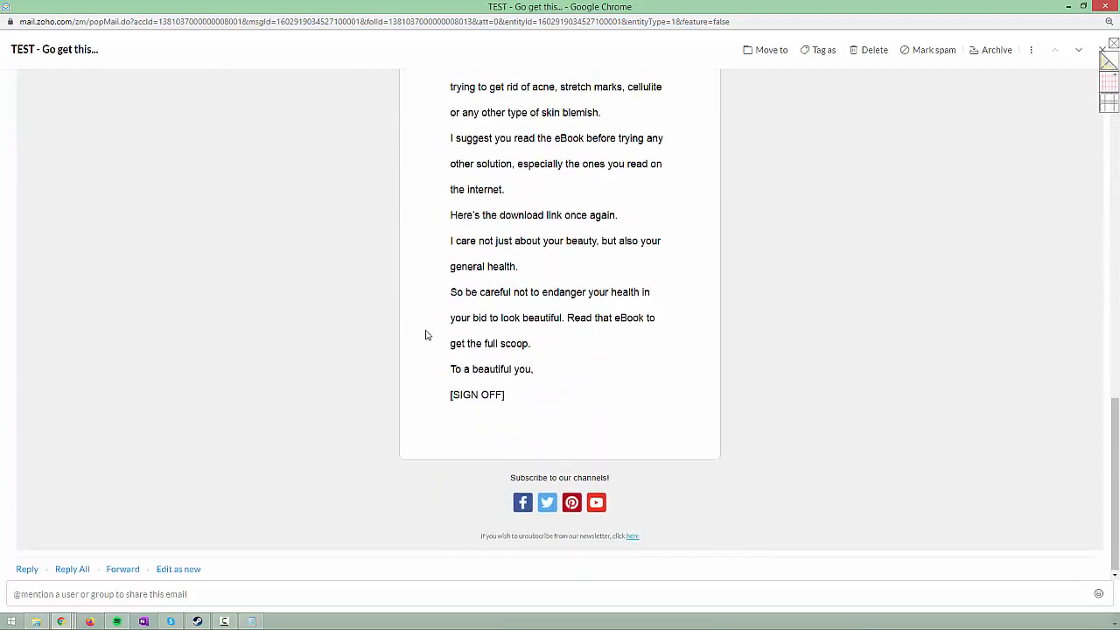
pyautogui.scroll(10, 510, 220)
pyautogui.scroll(2, 530, 192)
pyautogui.scroll(-10, 551, 221)
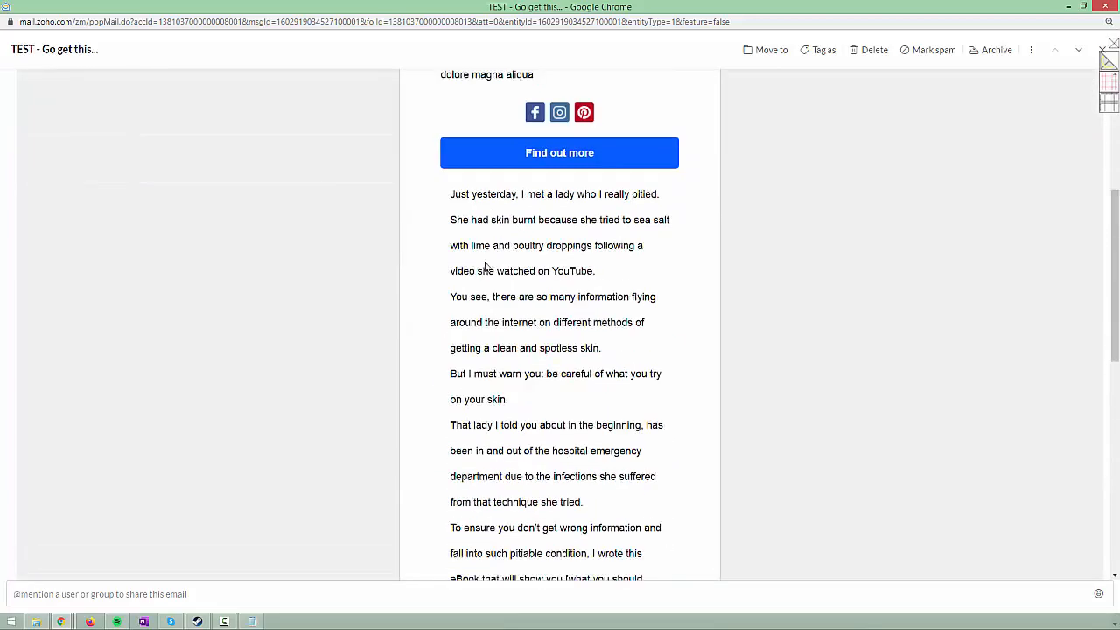